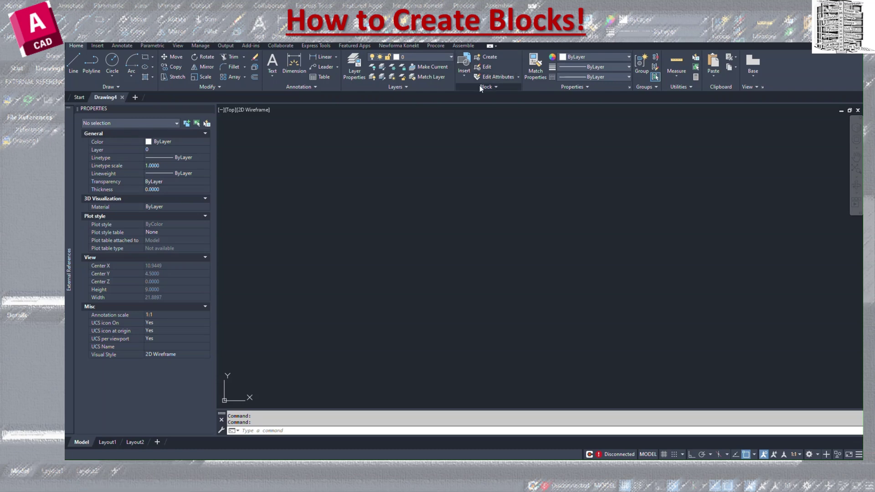
click(97, 47)
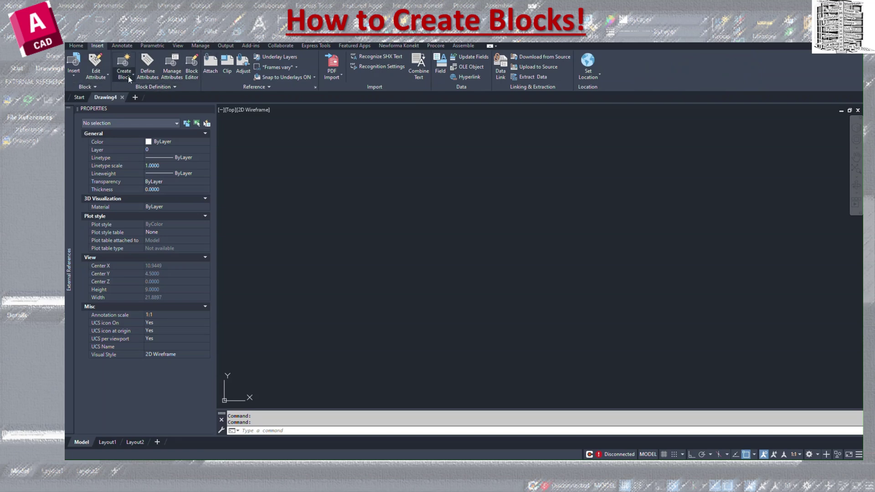
click(278, 431)
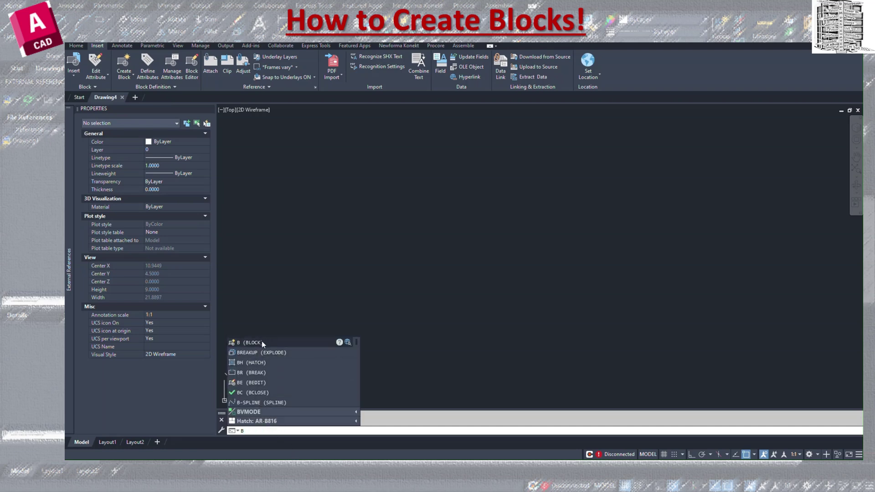
key(Escape)
click(85, 47)
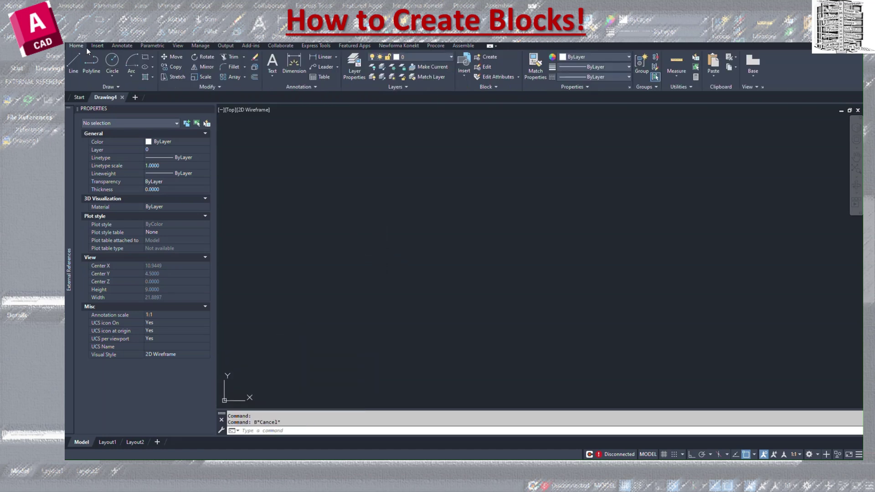
Step: Draw two overlapping rectangles, the second about 2.25 by 2.33 units and starting at the centre of the first
click(145, 57)
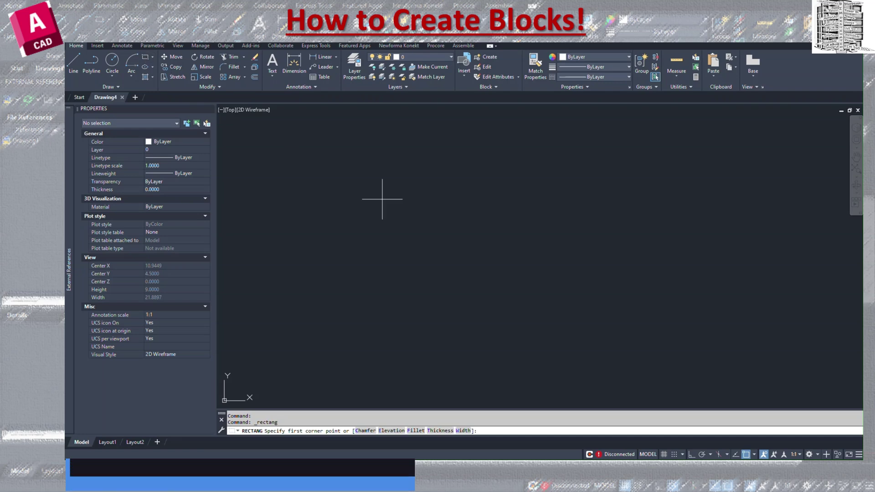
click(327, 167)
click(401, 248)
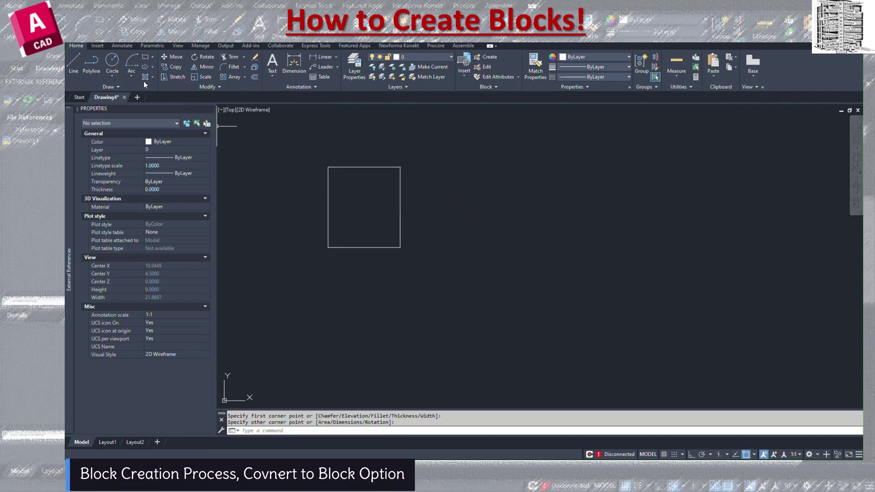
click(145, 57)
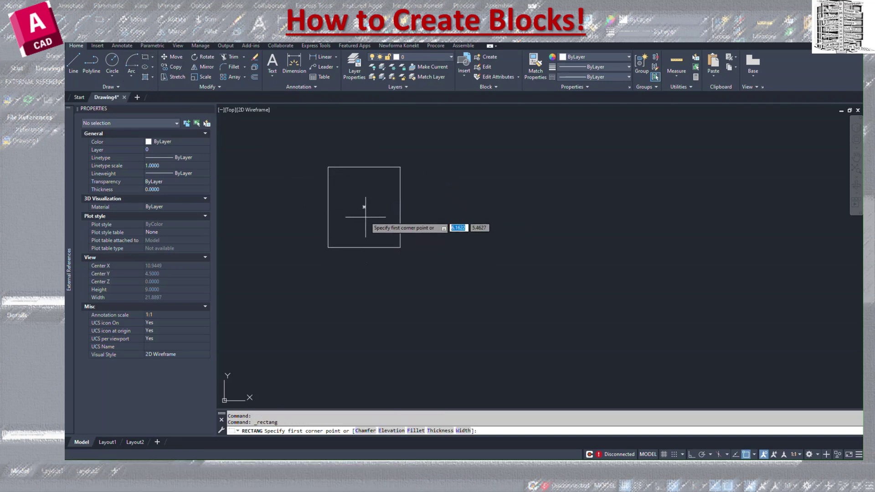
click(364, 207)
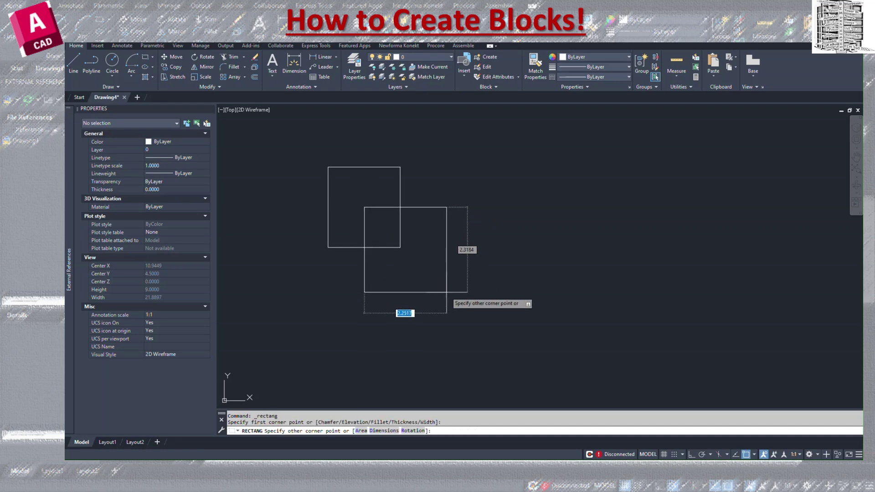
click(446, 293)
key(Escape)
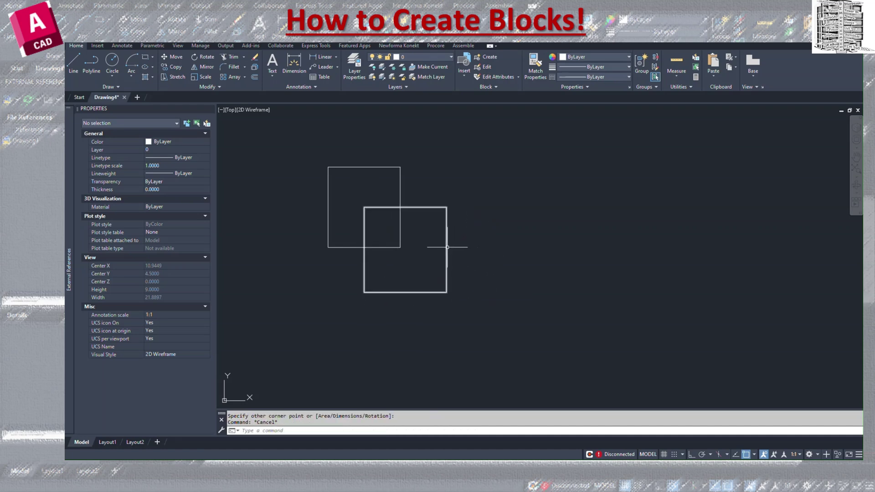
Step: Select each rectangle in turn to inspect it as a separate object, clearing the selection after each one
click(448, 242)
mouse_move(405, 208)
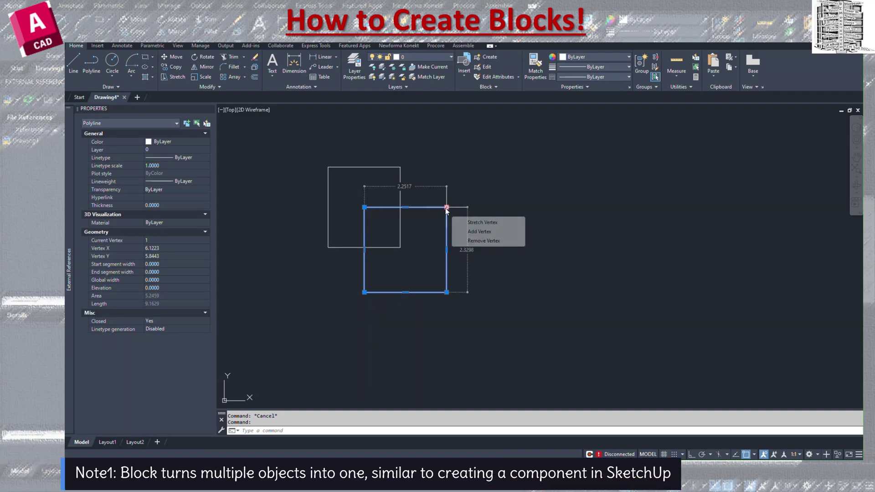
key(Escape)
click(401, 187)
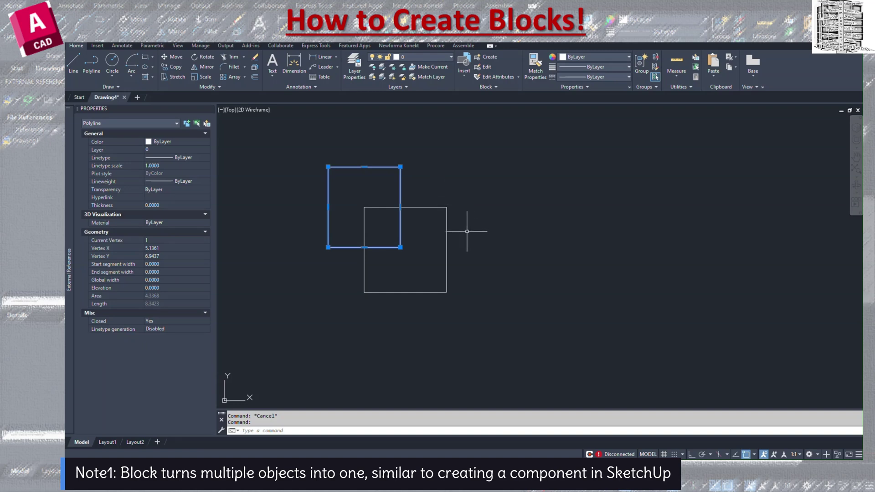
key(Escape)
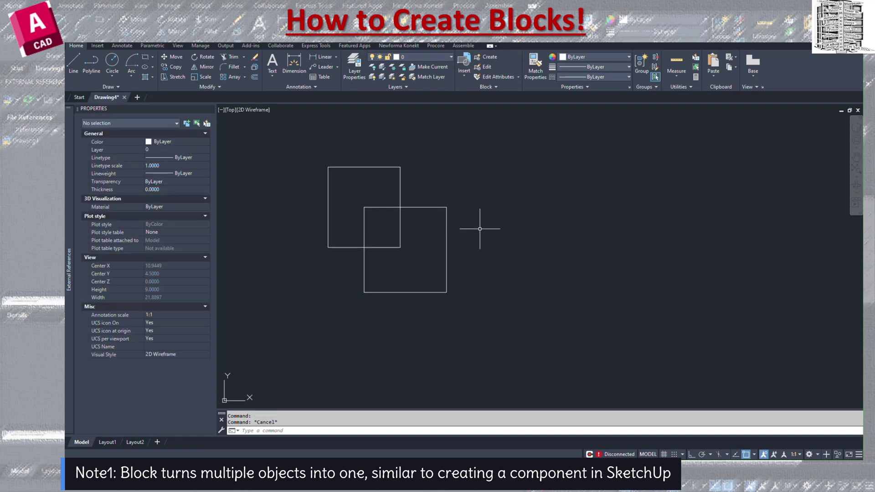
Step: Start a block definition named SH1 in inches, with its base point at the upper rectangle's lower-left corner
click(486, 57)
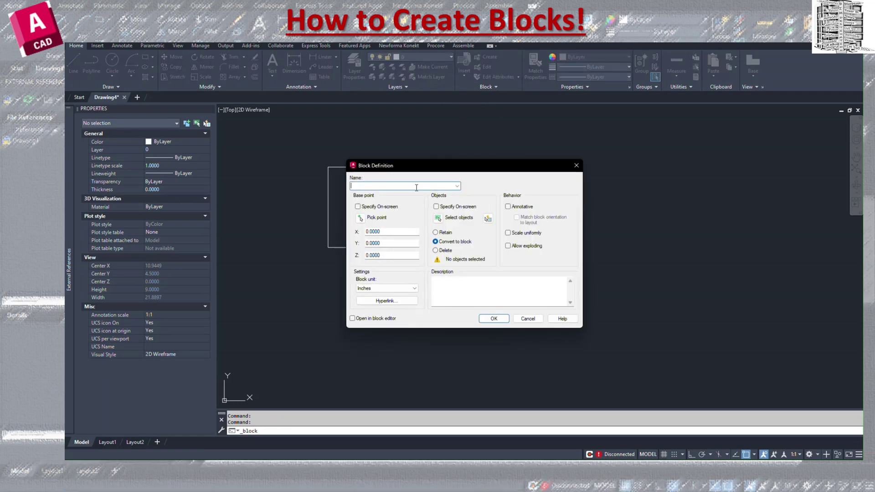
text(SH1)
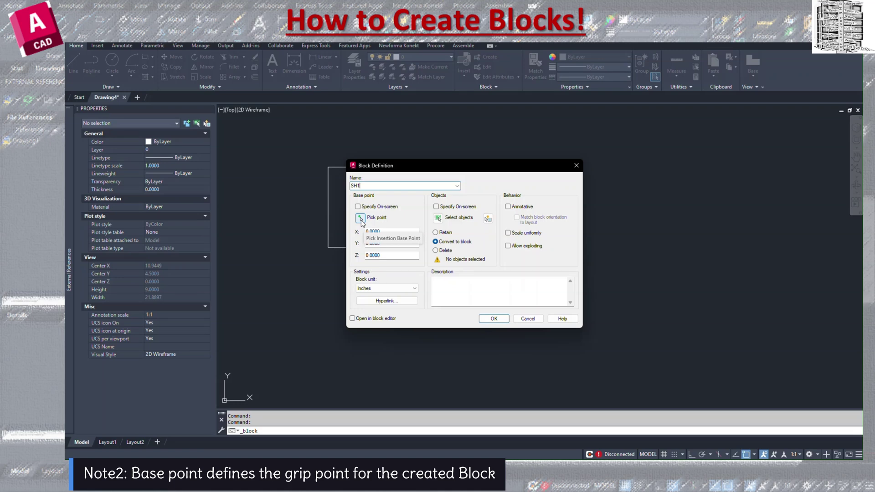
click(360, 218)
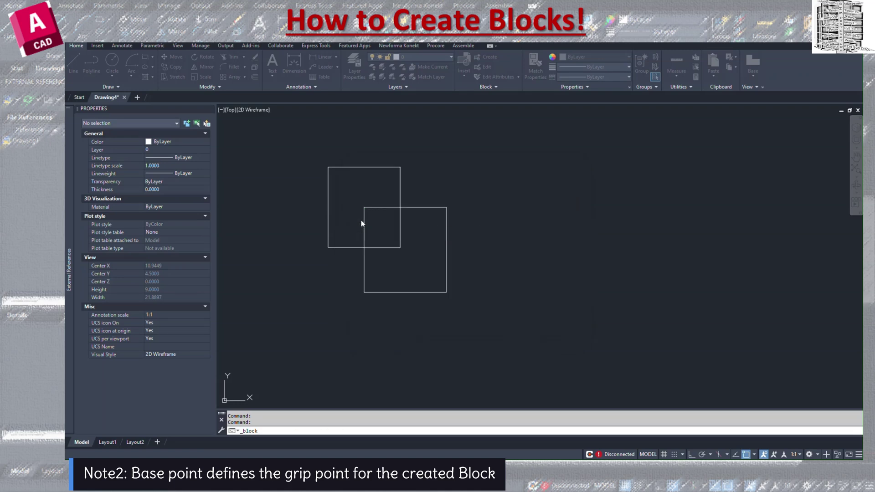
click(328, 247)
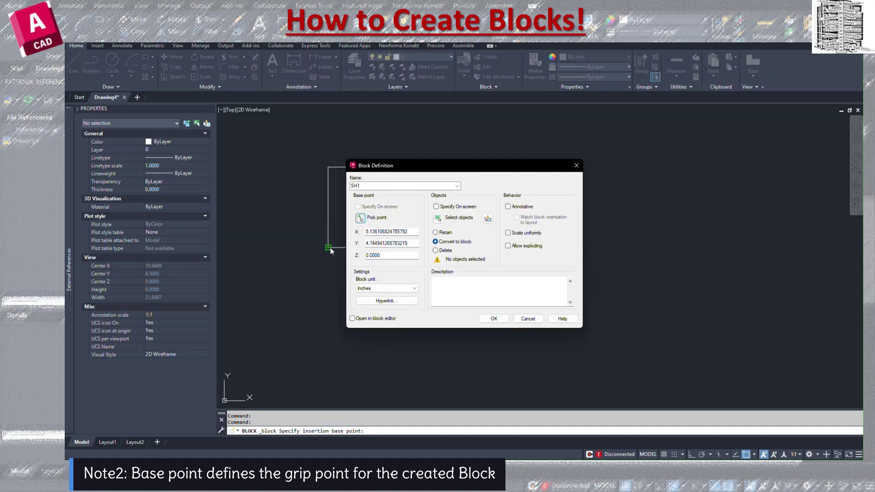
click(385, 288)
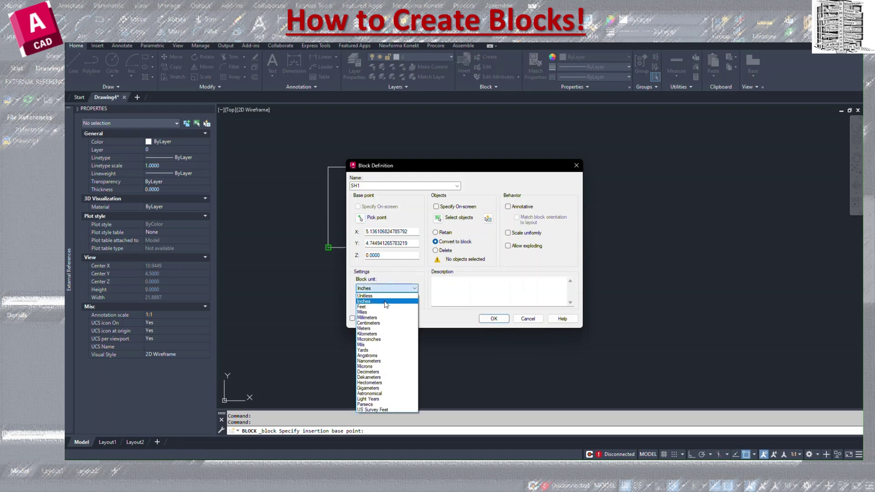
click(387, 302)
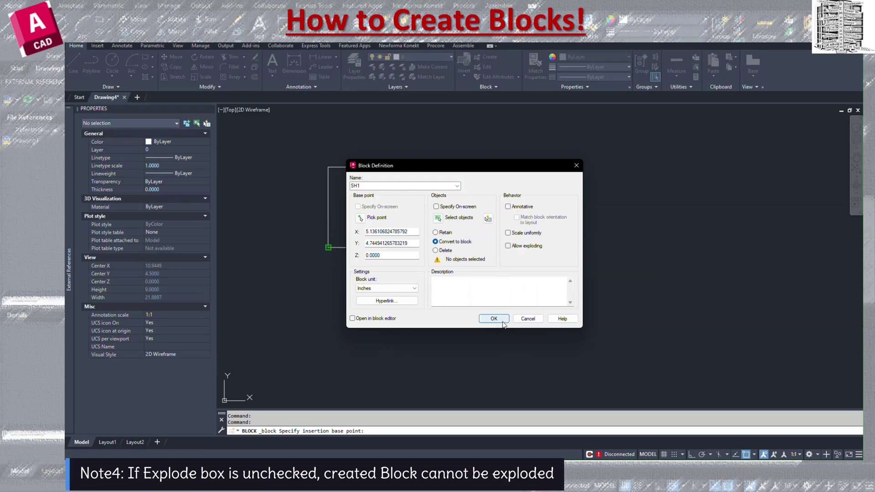
Step: Add both rectangles to the SH1 block definition and create the block
click(438, 217)
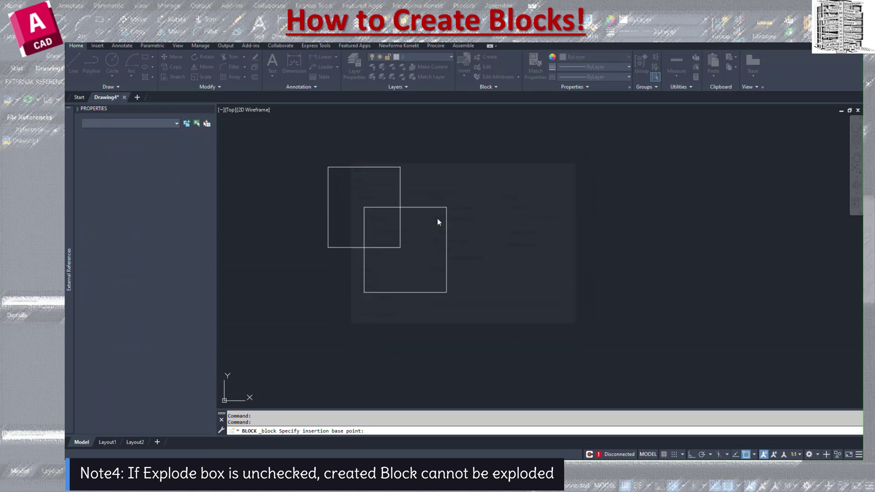
click(492, 141)
click(307, 326)
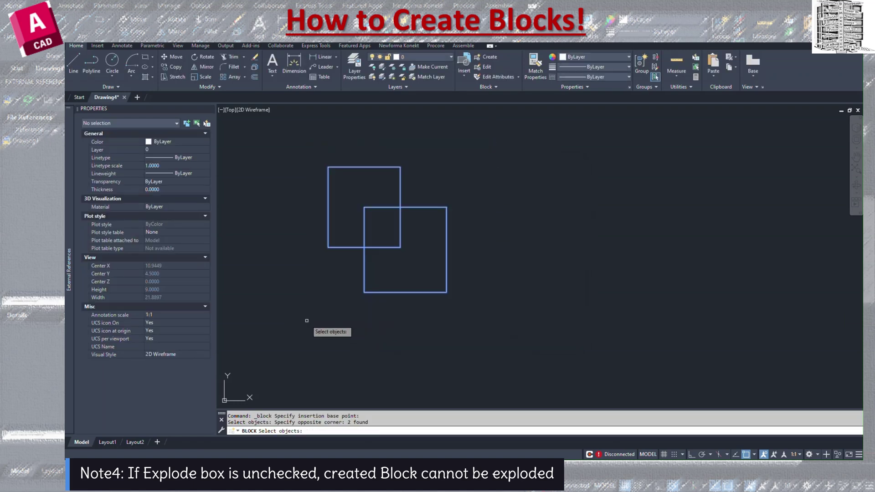
key(Return)
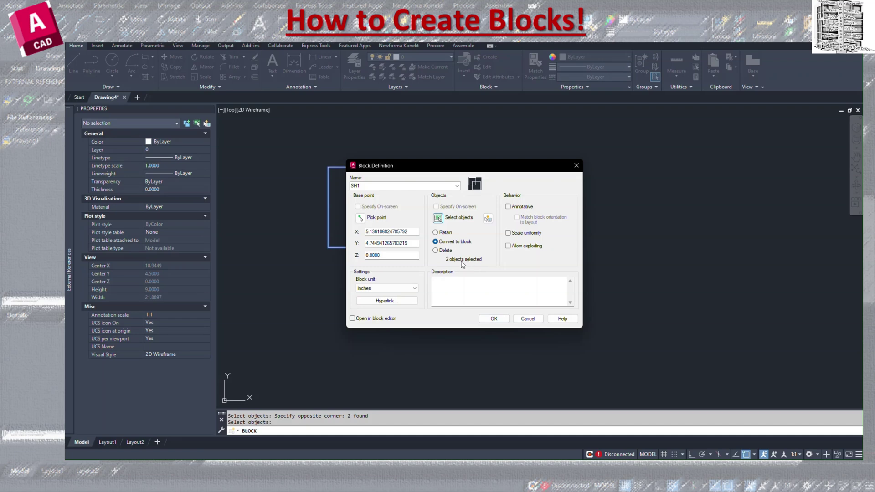
click(494, 320)
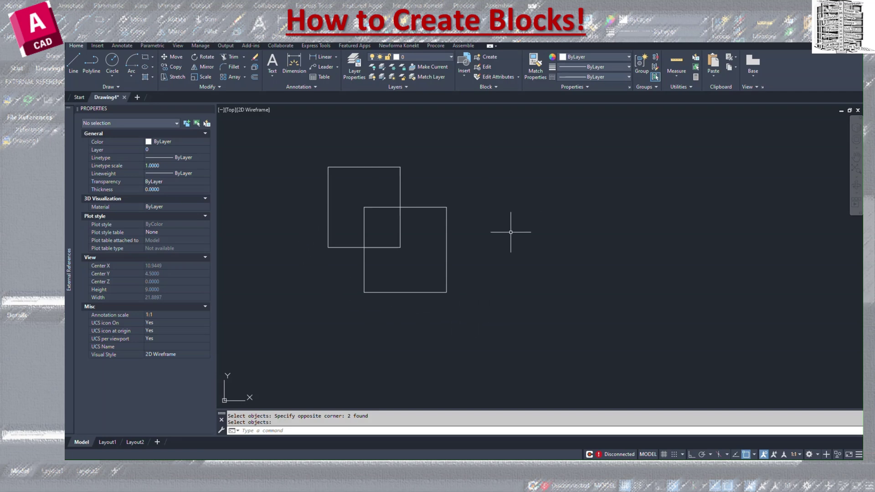
Step: Look up SH1 among the insertable blocks and inspect the block's grip point and properties in the drawing
click(466, 78)
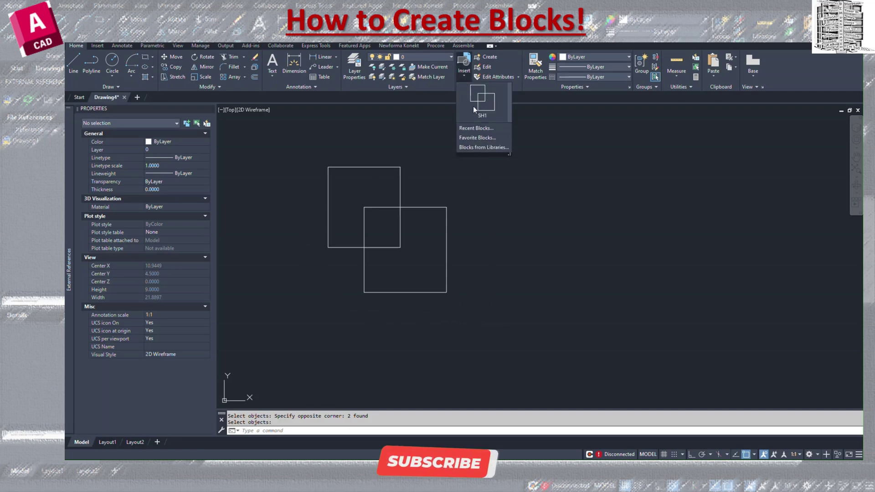
click(453, 273)
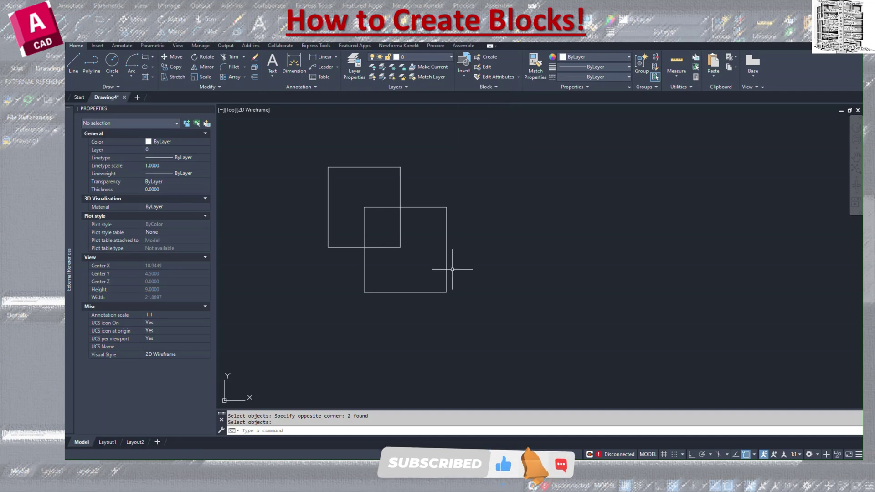
click(447, 267)
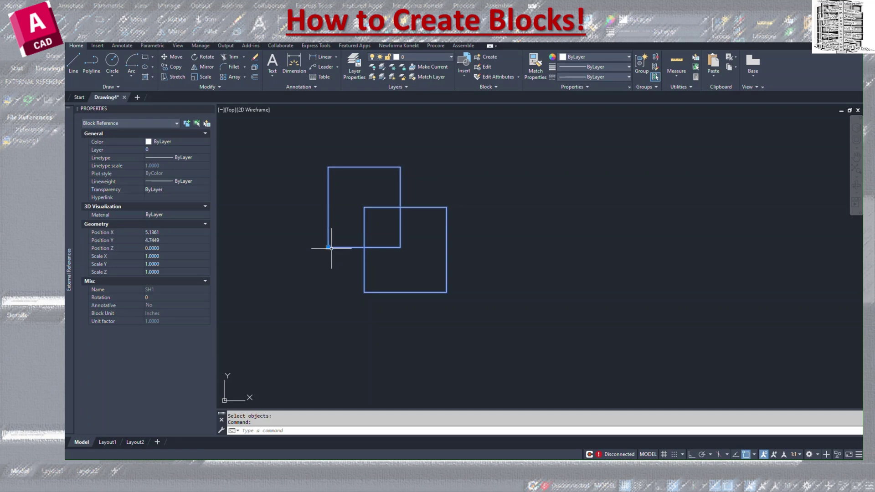
key(Escape)
Step: Try to explode the SH1 block
click(438, 207)
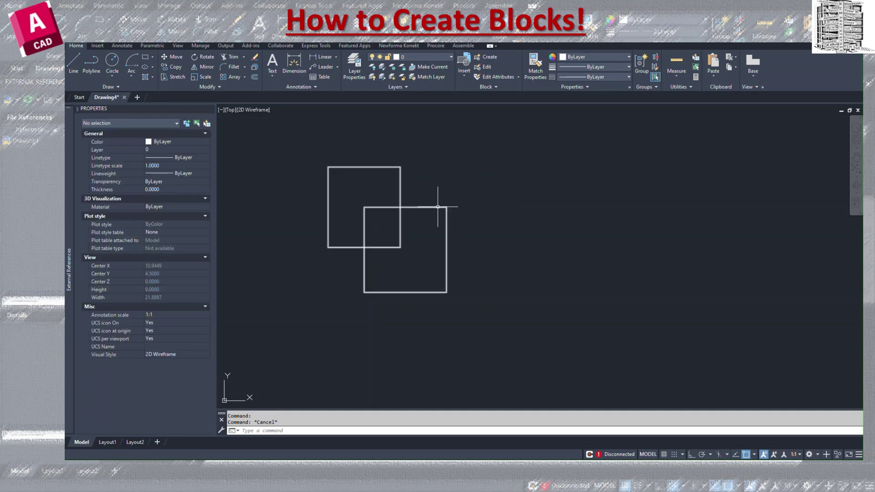
text(EXPLODE)
key(Return)
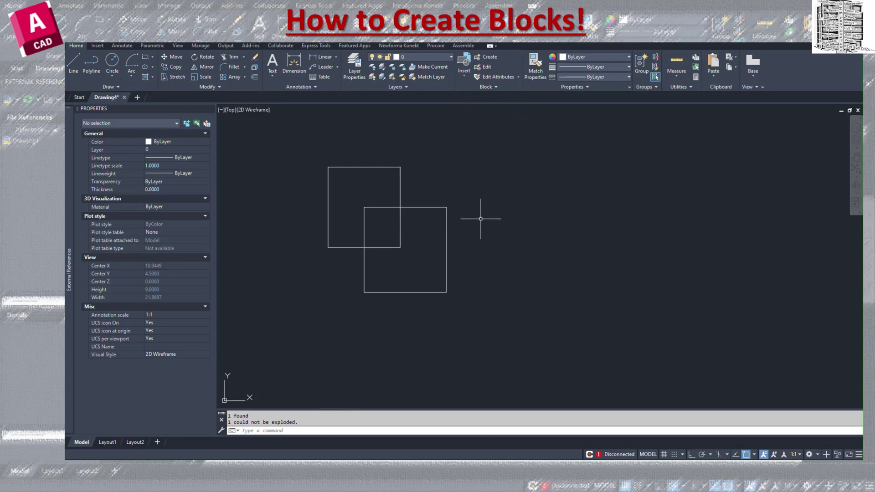
Step: Open the SH1 block in the Block Editor to view its contents, and close the editor without changes
click(442, 208)
right_click(442, 208)
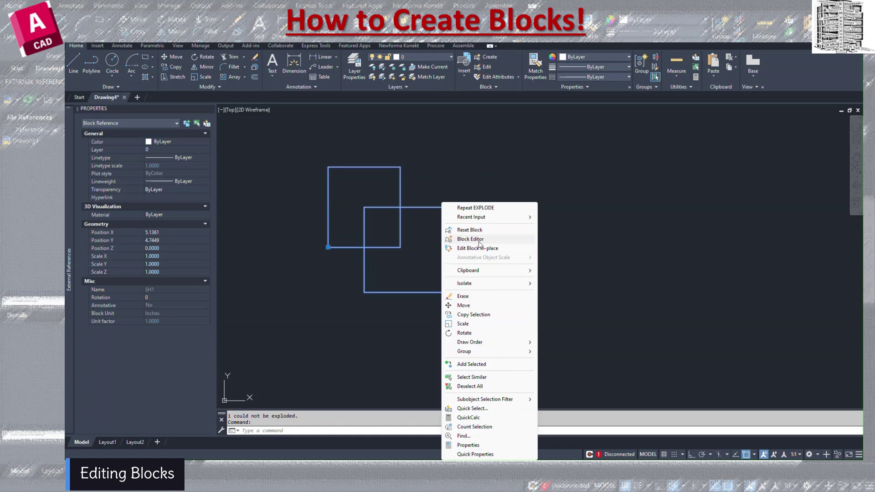
click(480, 245)
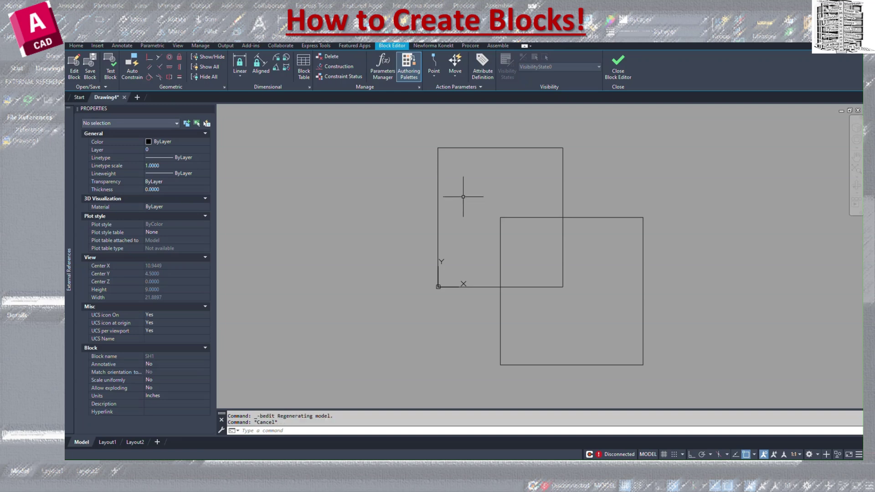
click(618, 66)
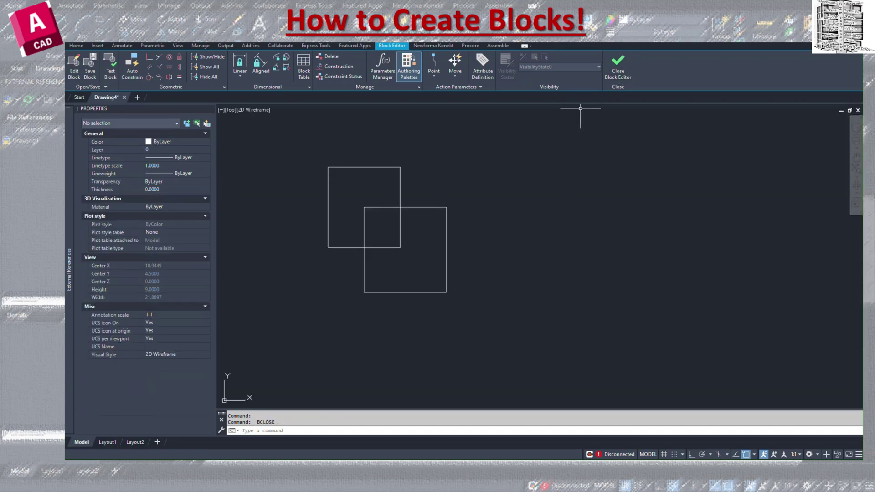
Step: View the in-place editing options for the SH1 block and cancel without editing it
click(433, 208)
right_click(437, 209)
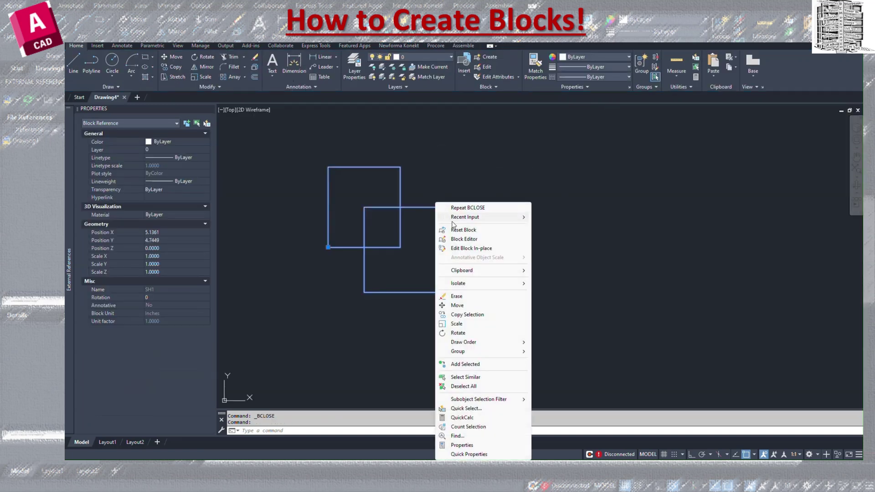
click(473, 249)
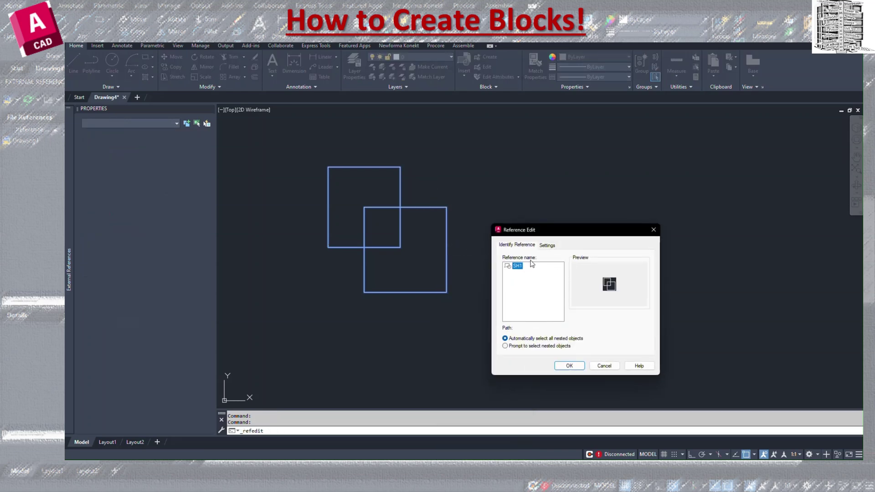
click(607, 367)
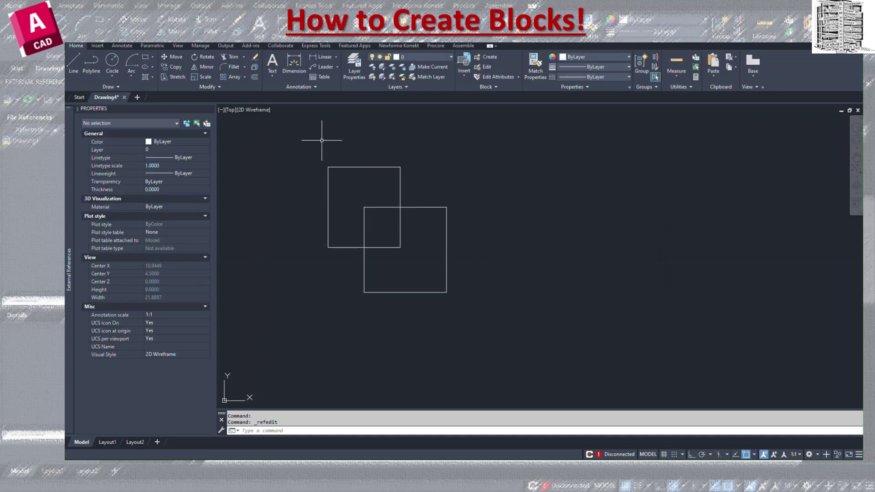
Step: Copy the SH1 block twice in a horizontal row, about 4 and 8.6 units to the right of the original
click(179, 67)
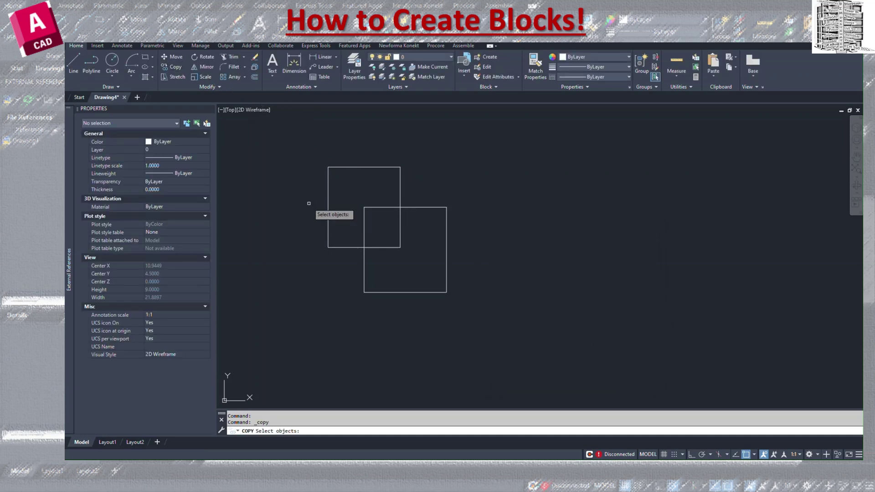
click(335, 246)
key(Return)
click(365, 207)
click(476, 248)
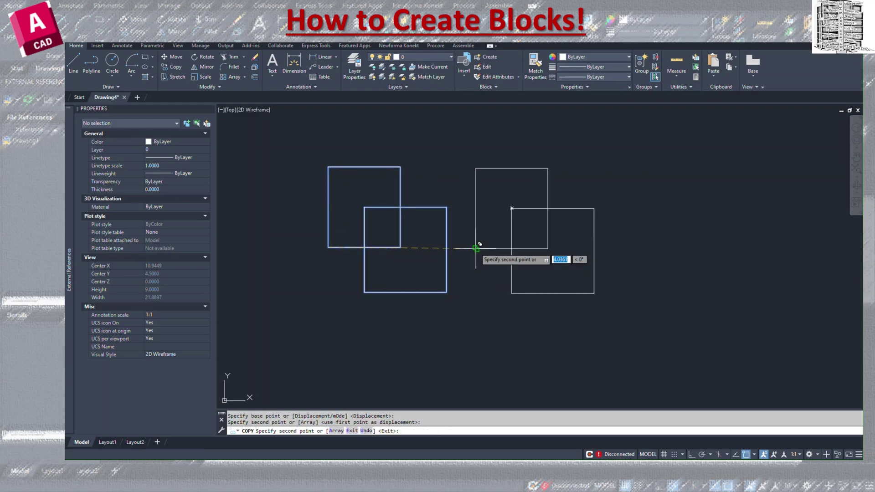
click(643, 248)
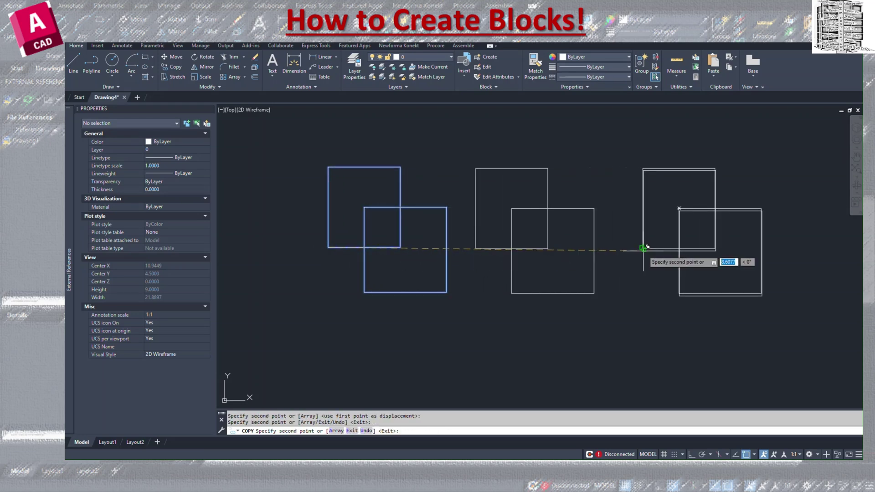
Step: In the Block Editor, add a circle of about 0.98 radius to SH1, centred on the lower rectangle's upper-left corner, and save the block
key(Escape)
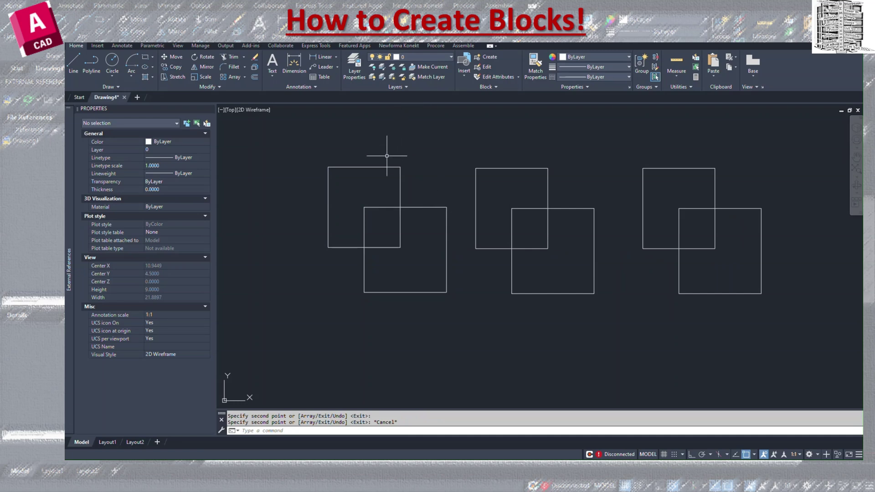
click(386, 167)
right_click(387, 167)
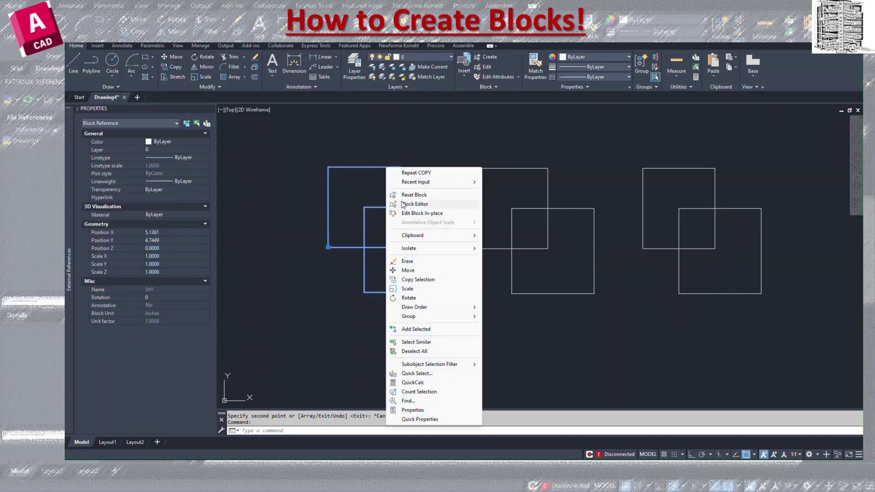
click(412, 206)
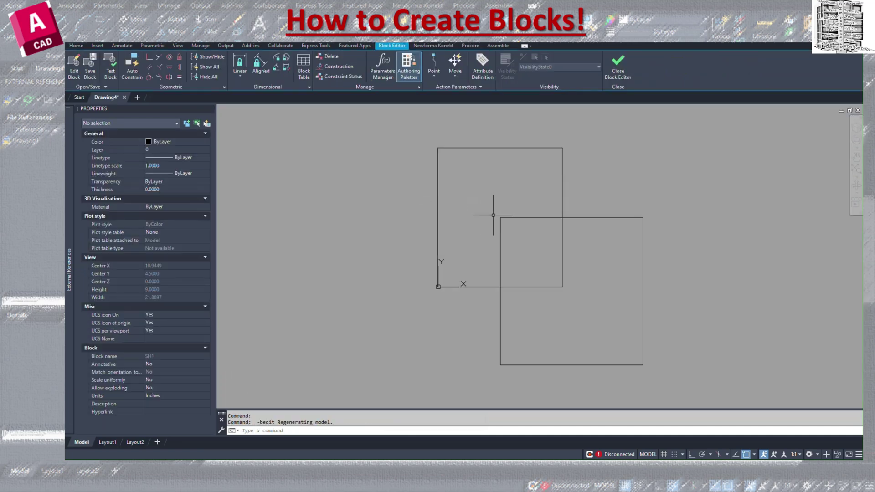
click(76, 45)
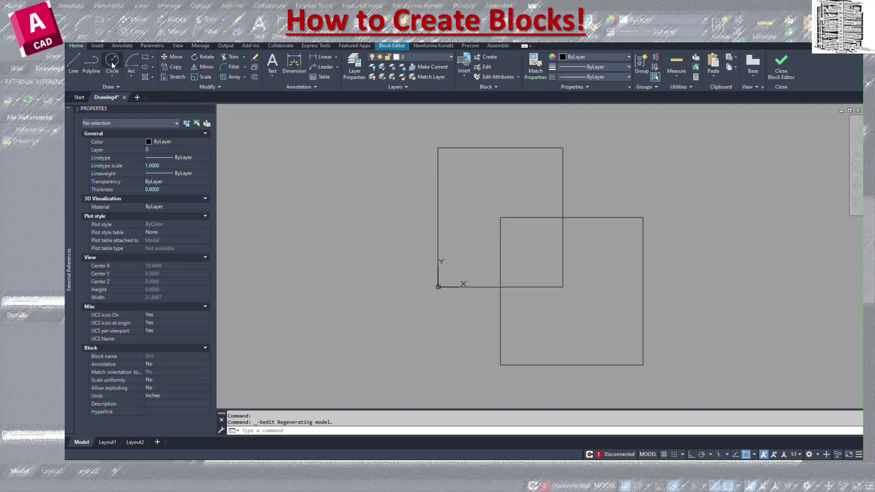
click(112, 61)
click(500, 217)
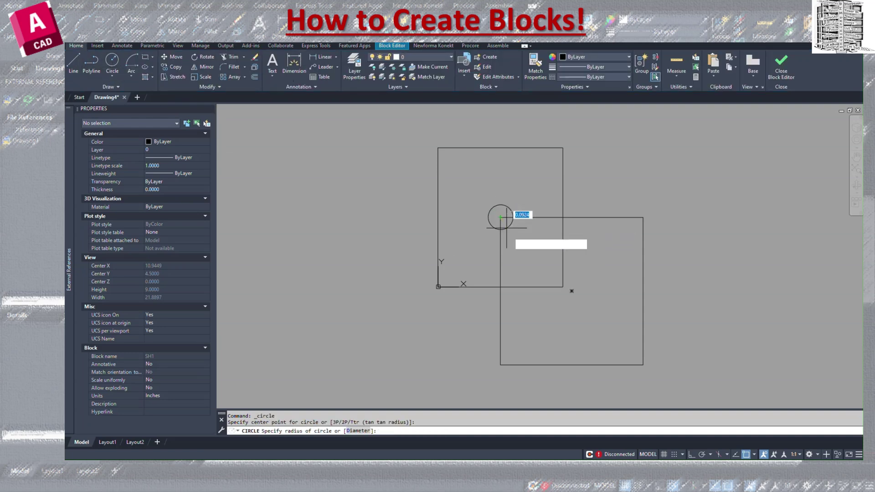
click(527, 272)
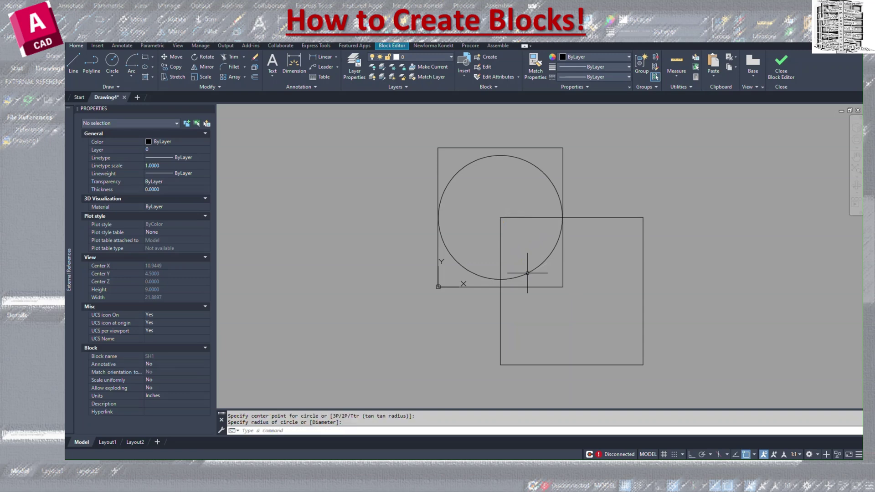
click(778, 77)
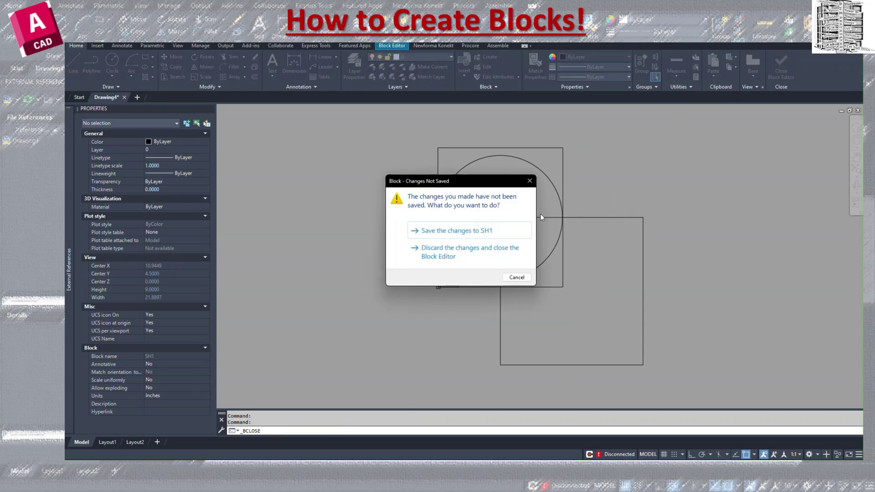
click(473, 233)
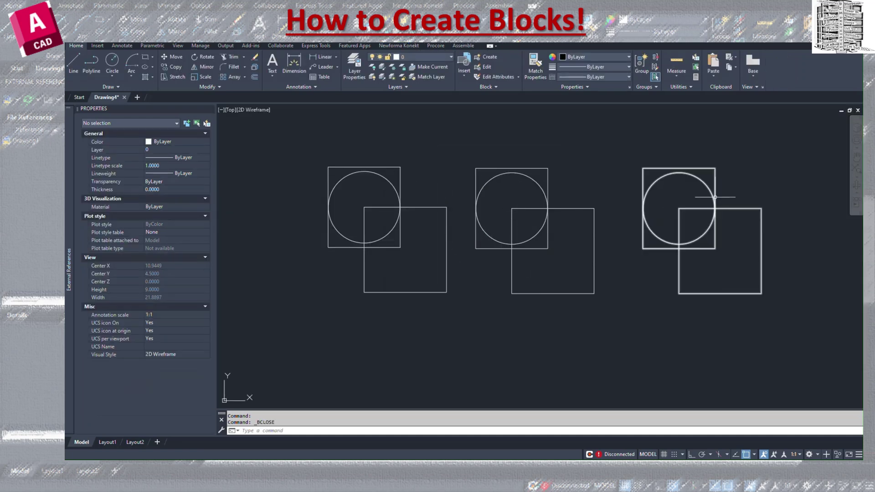
Step: Insert another instance of the SH1 block below the middle of the existing row
click(469, 78)
click(475, 95)
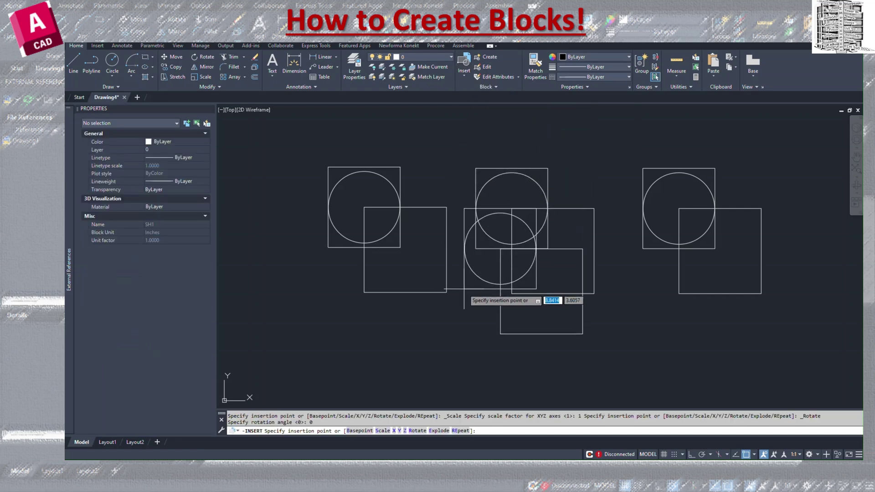
scroll(459, 139, down, 3)
click(456, 301)
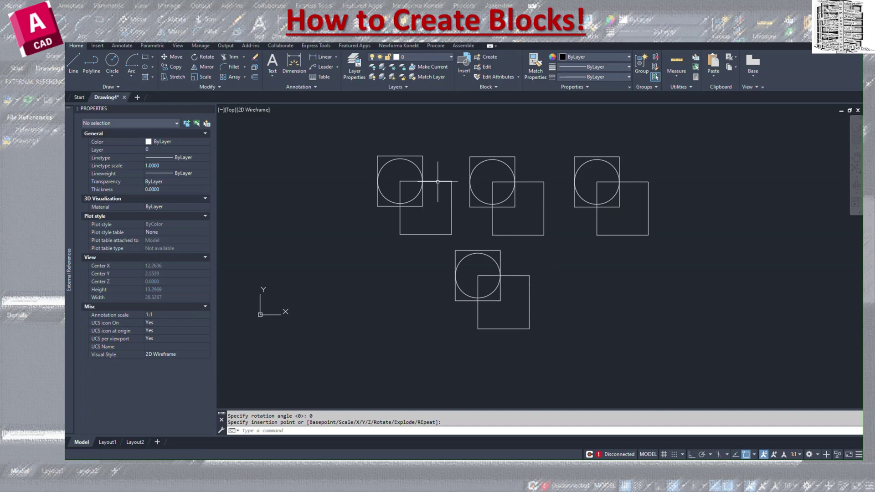
Step: Edit SH1 in place, adding a circle of about 1 unit radius centred on the upper rectangle's lower-right corner, and save the changes
click(437, 182)
right_click(438, 182)
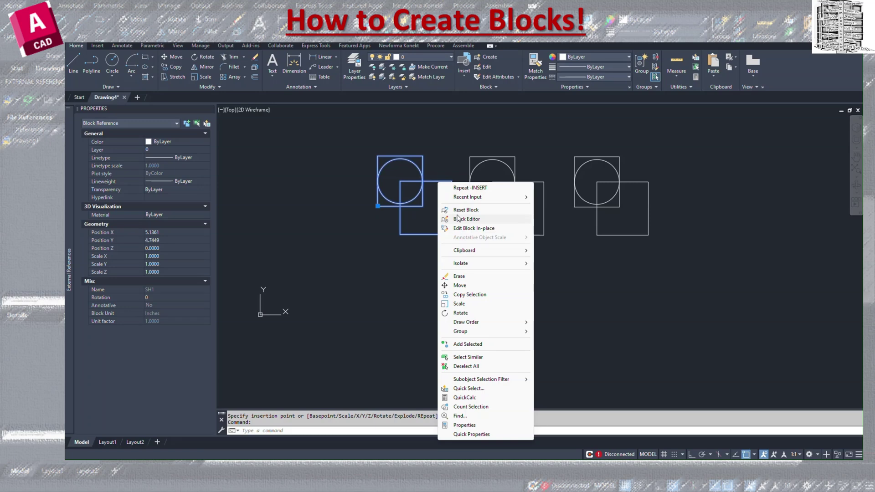
click(463, 229)
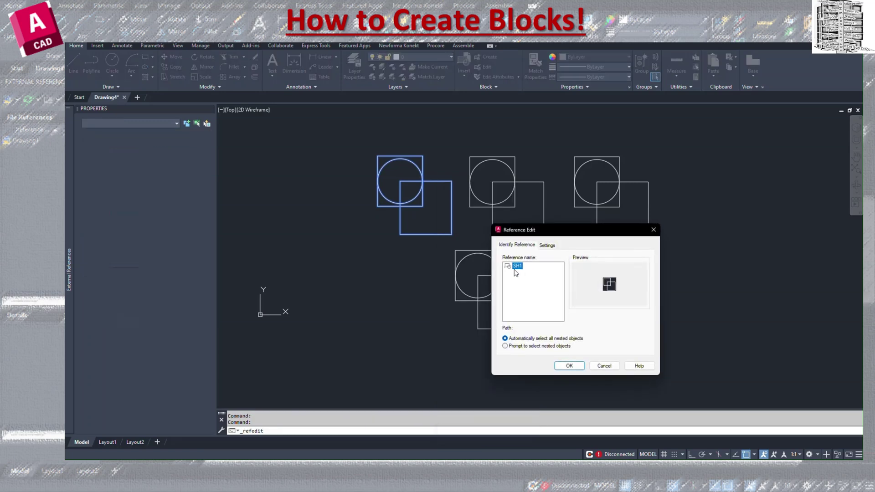
click(568, 366)
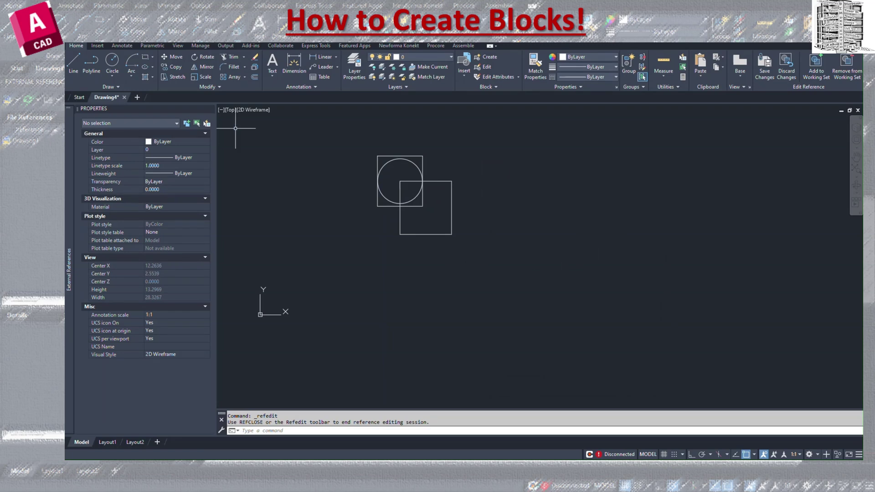
click(114, 59)
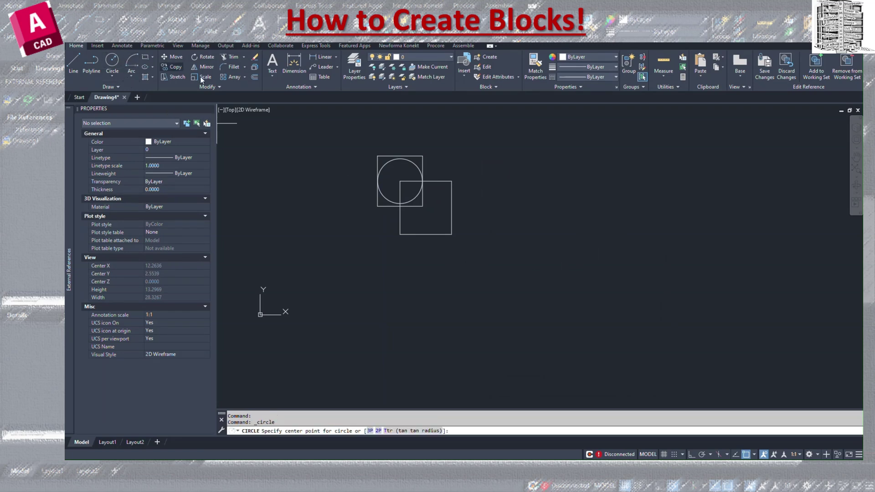
click(423, 206)
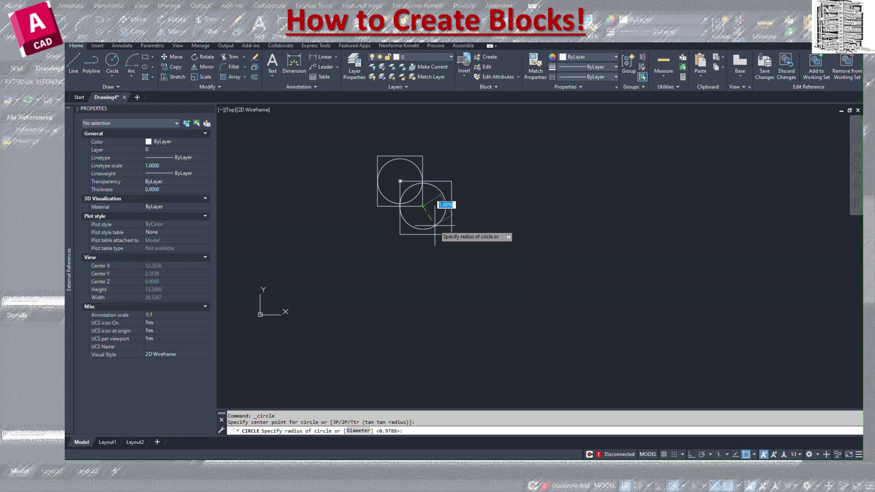
click(435, 226)
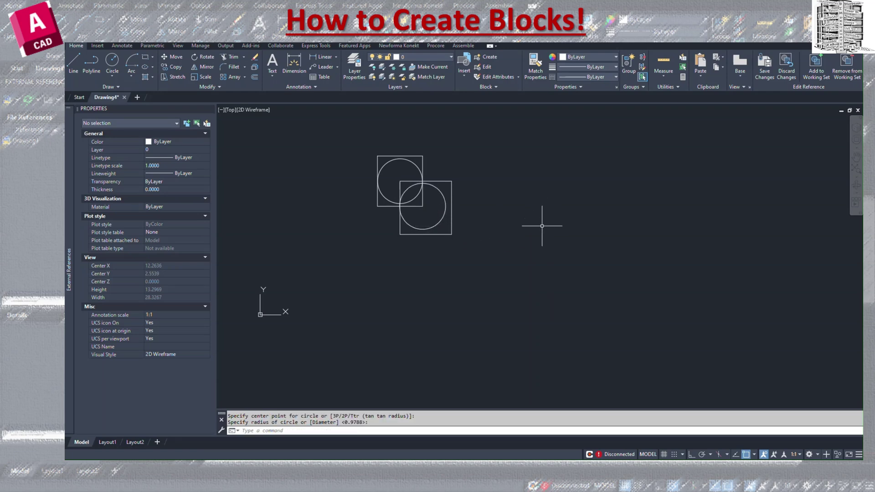
click(767, 80)
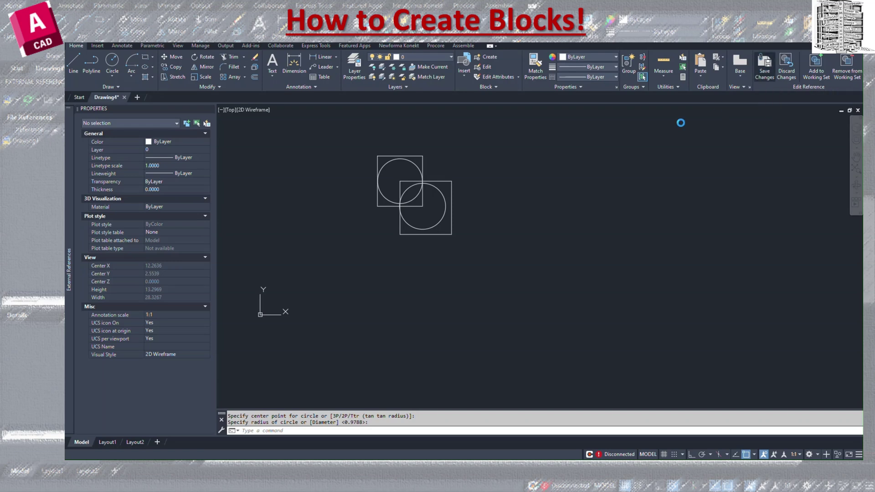
click(476, 270)
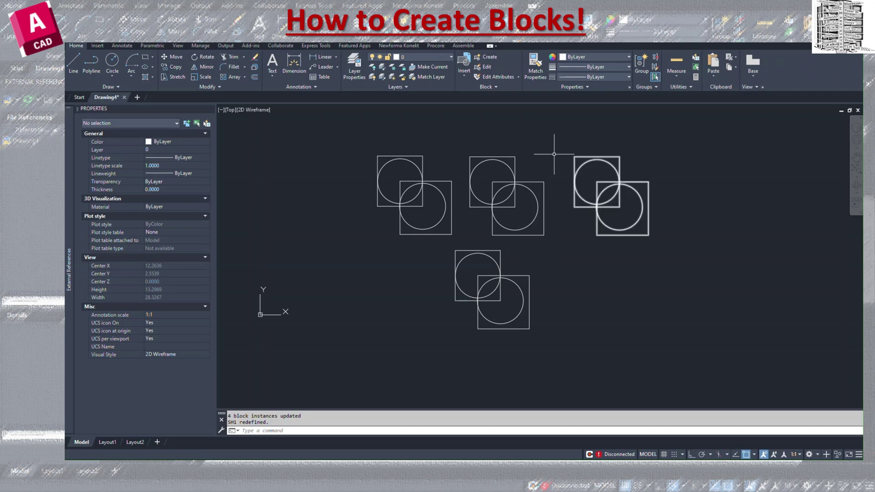
Step: Insert one more SH1 block to the right of the lower instance, level with it
click(467, 76)
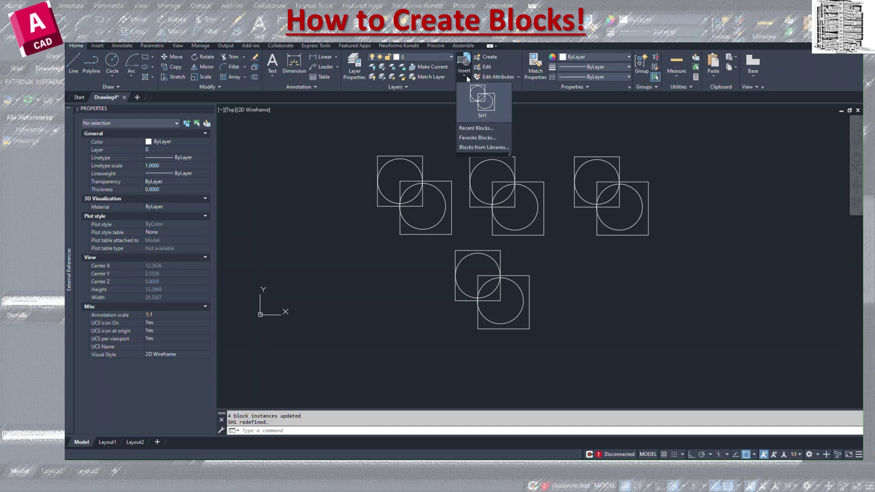
click(482, 99)
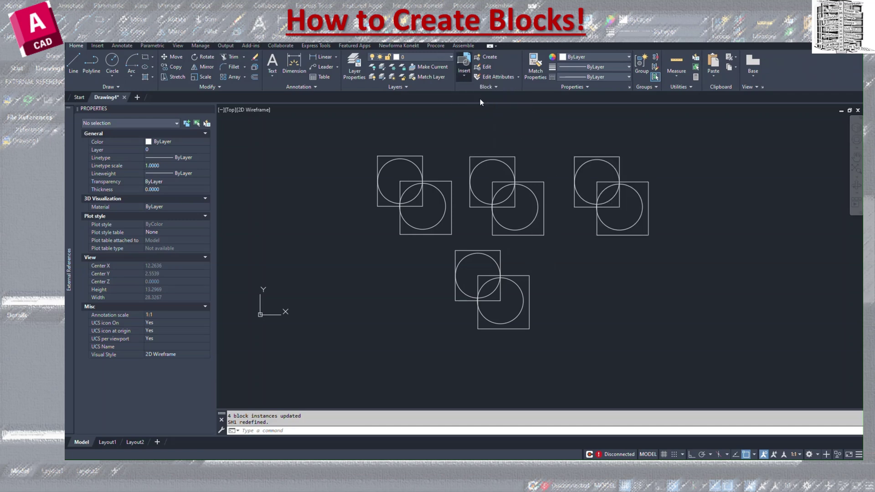
click(553, 300)
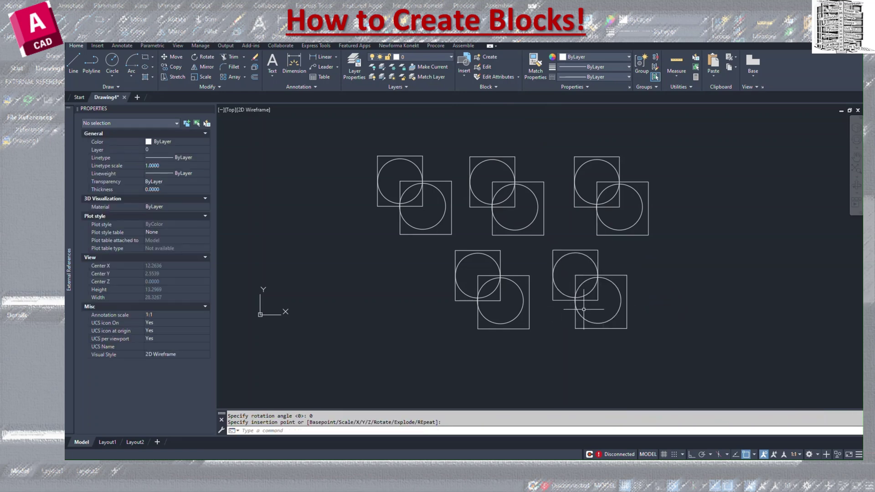
Step: Draw two overlapping rectangles, each about 2.3 by 2.3 units, to the right of the upper row, starting the second at the first one's centre
middle_drag(620, 220, 493, 201)
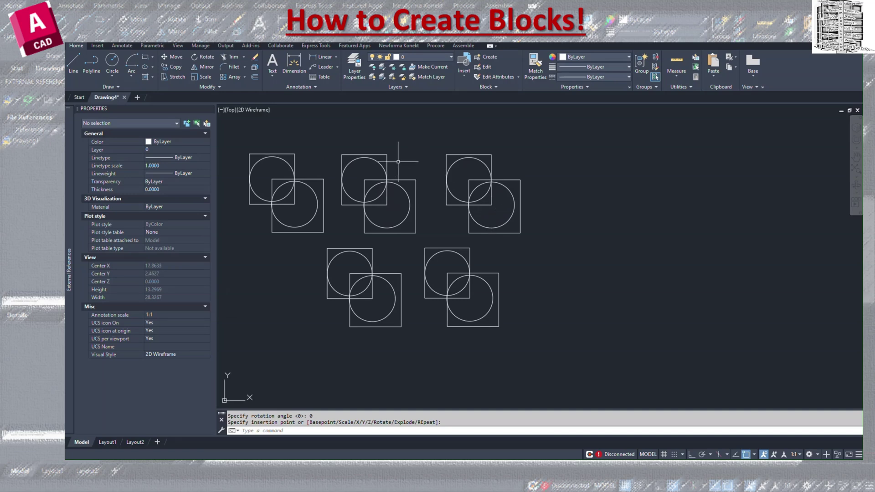
click(145, 57)
click(567, 163)
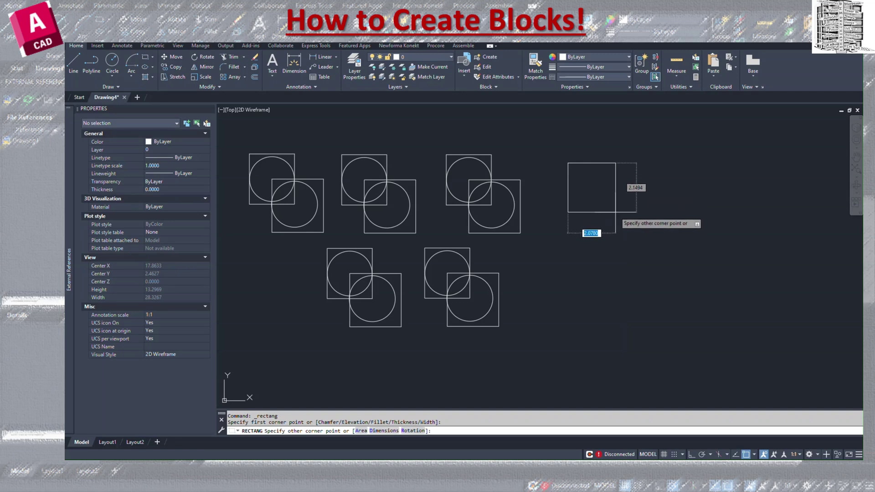
click(621, 217)
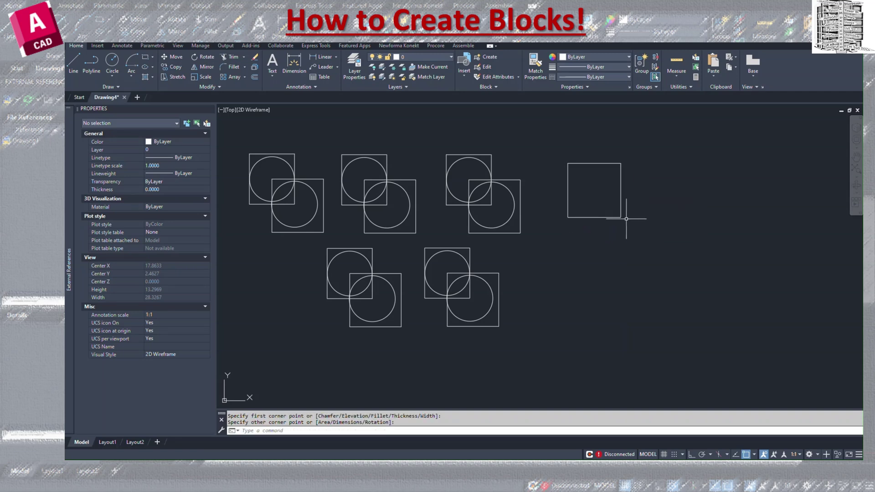
click(145, 57)
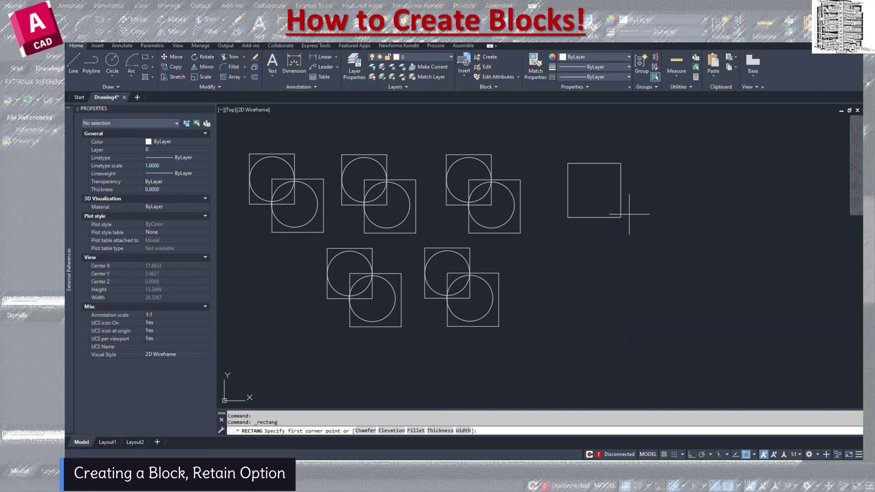
click(594, 190)
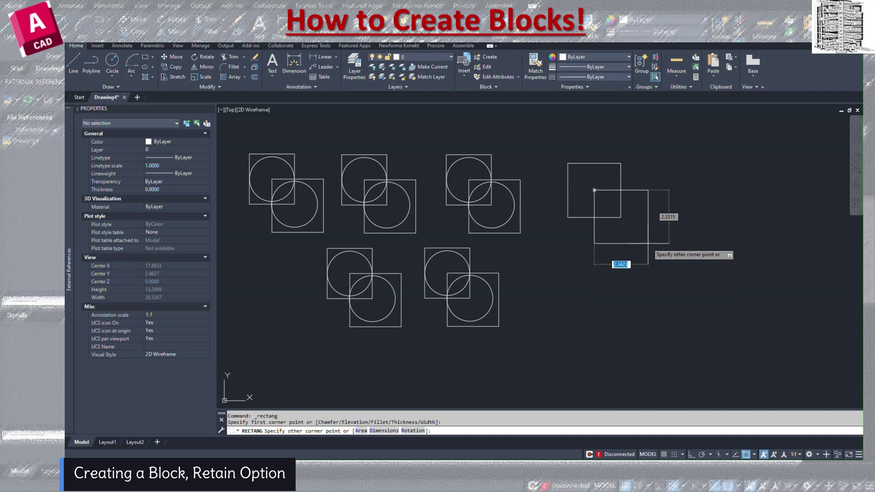
click(651, 244)
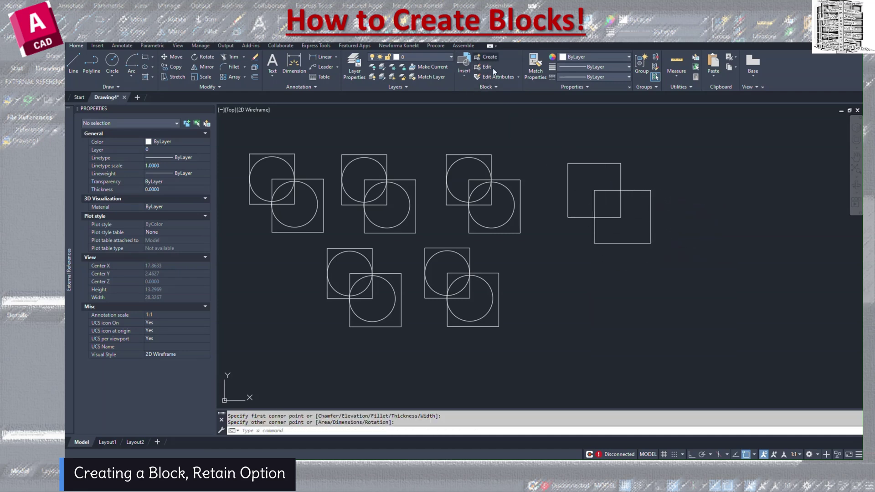
Step: Begin a new block definition with its base point at the upper rectangle's lower-right corner and both new rectangles as its objects
click(488, 57)
click(361, 219)
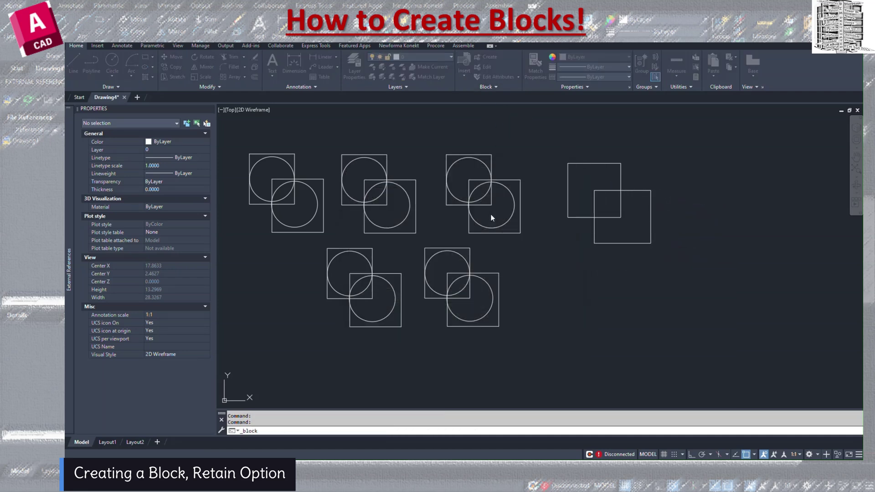
click(621, 218)
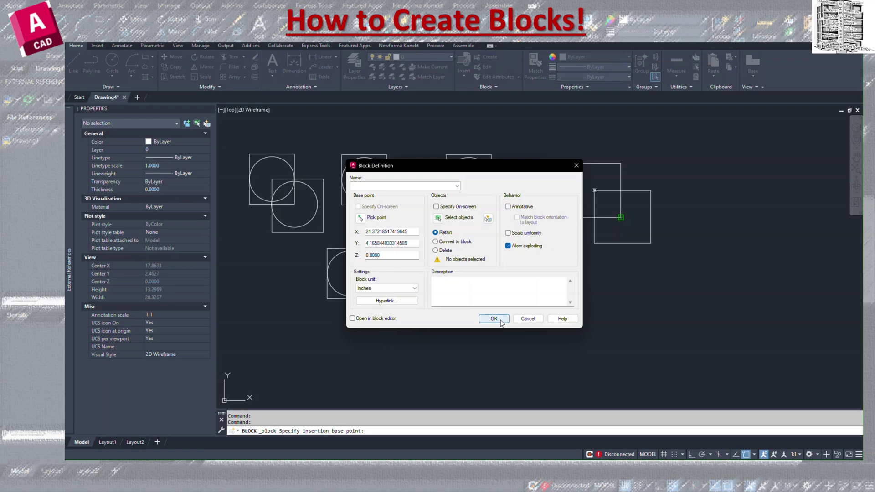
click(438, 218)
click(682, 151)
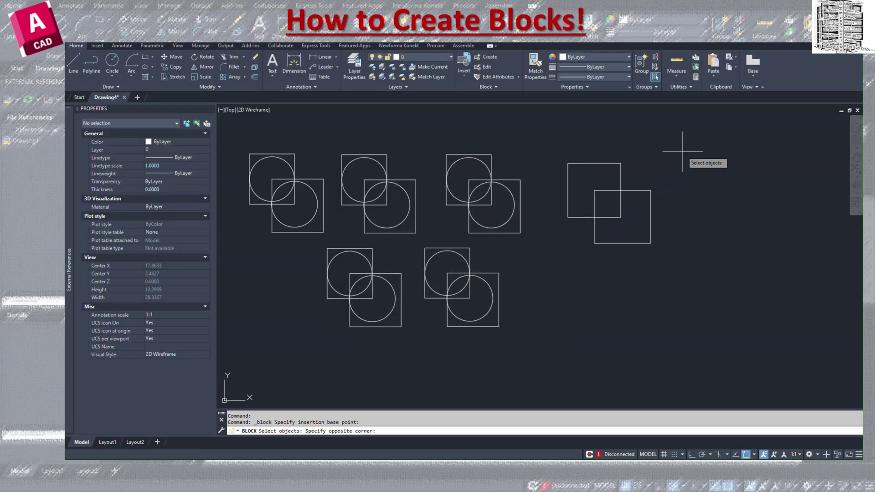
click(561, 270)
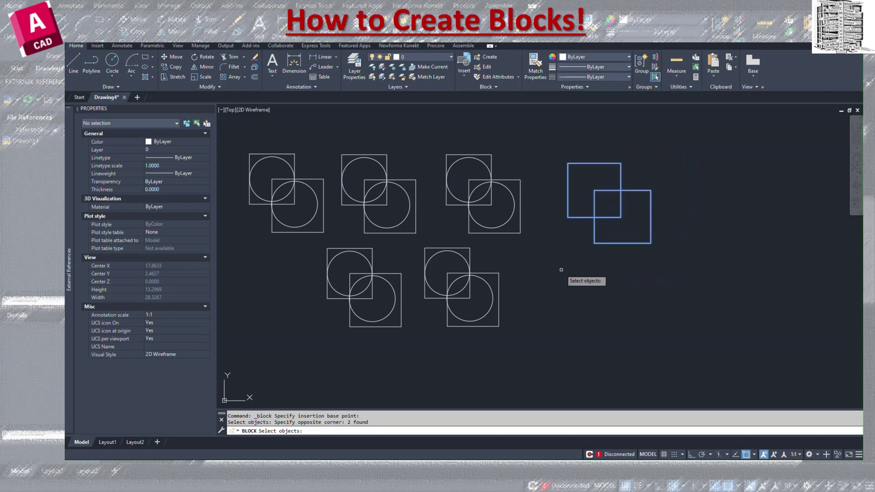
key(Return)
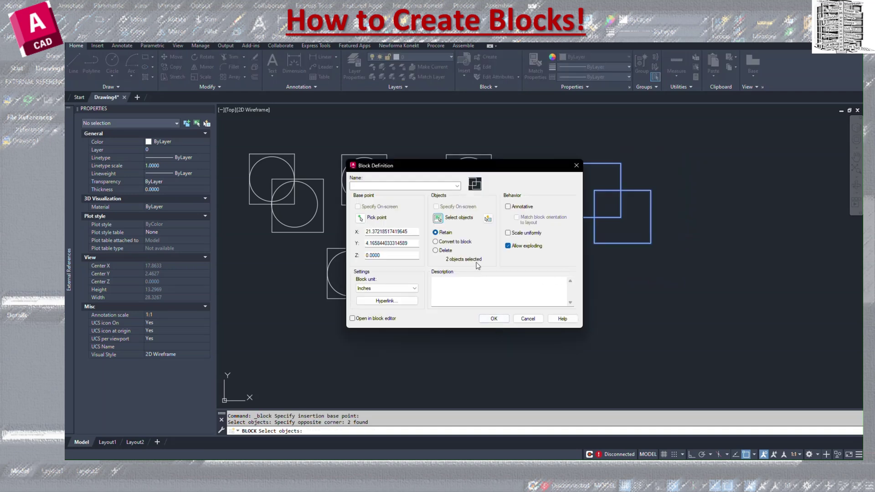
Step: Name the block SH2 and create it with the Retain option for the source objects
click(495, 320)
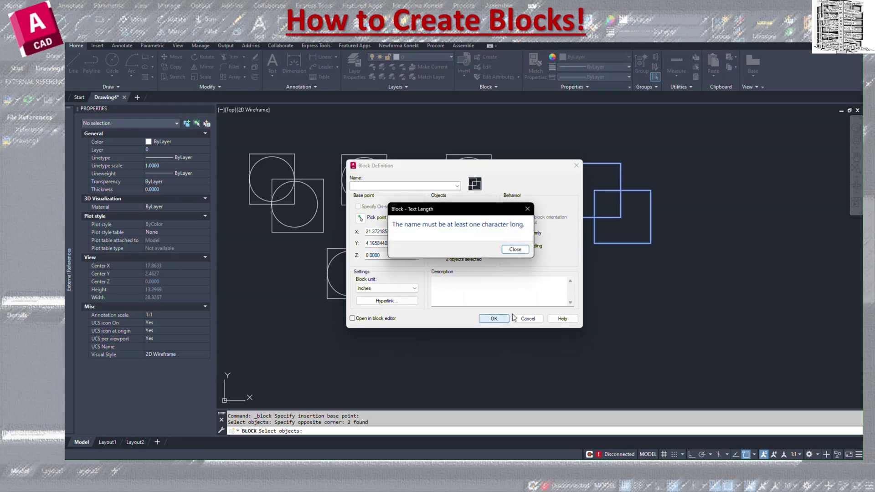
click(517, 251)
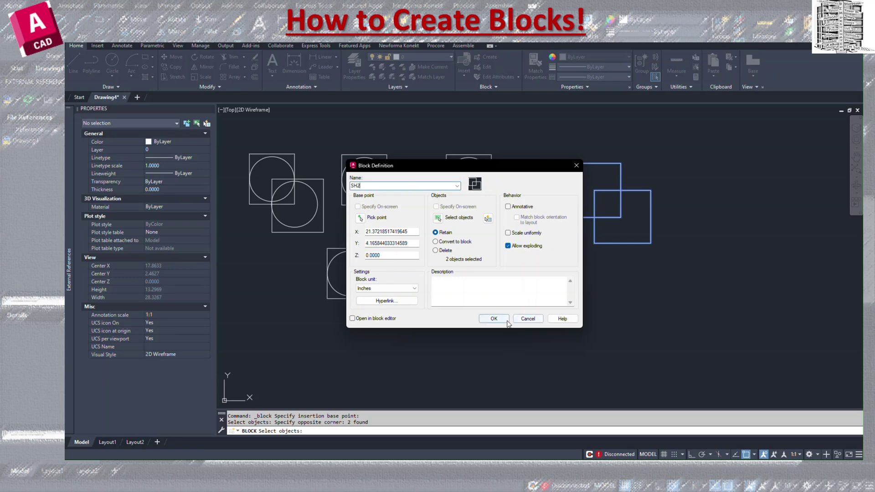
click(494, 319)
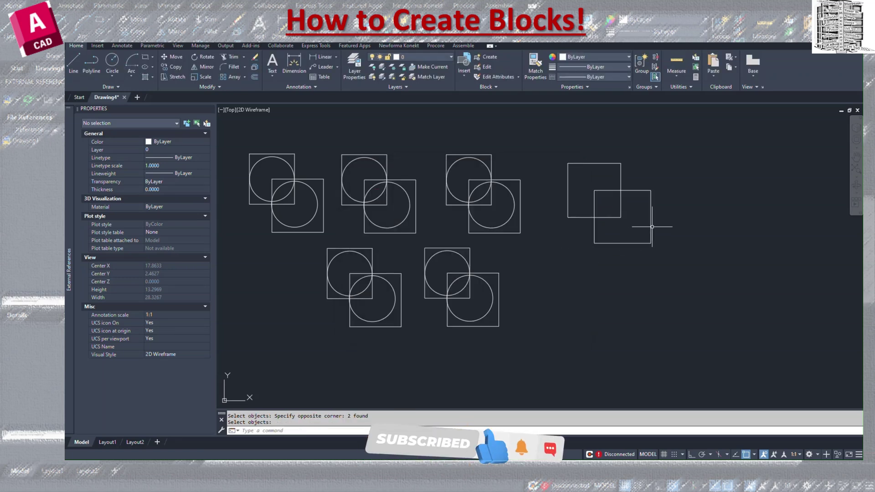
Step: Check the object type of the two retained source rectangles by selecting each one
click(650, 227)
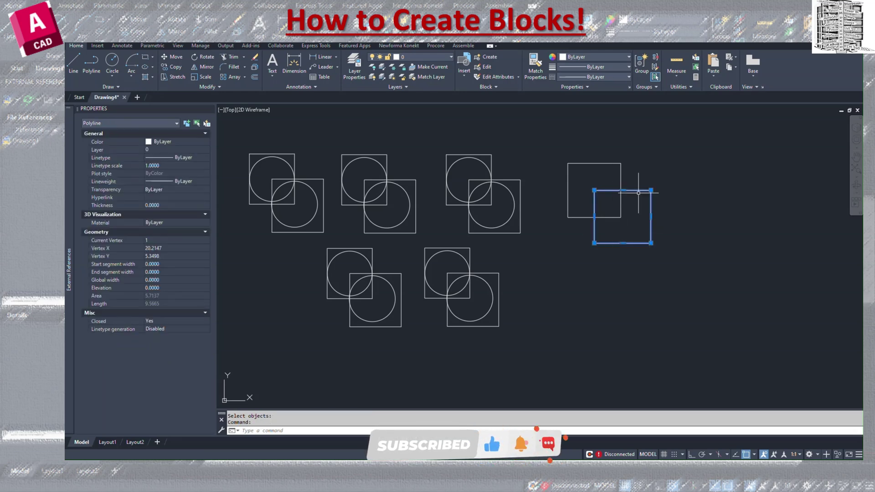
click(621, 209)
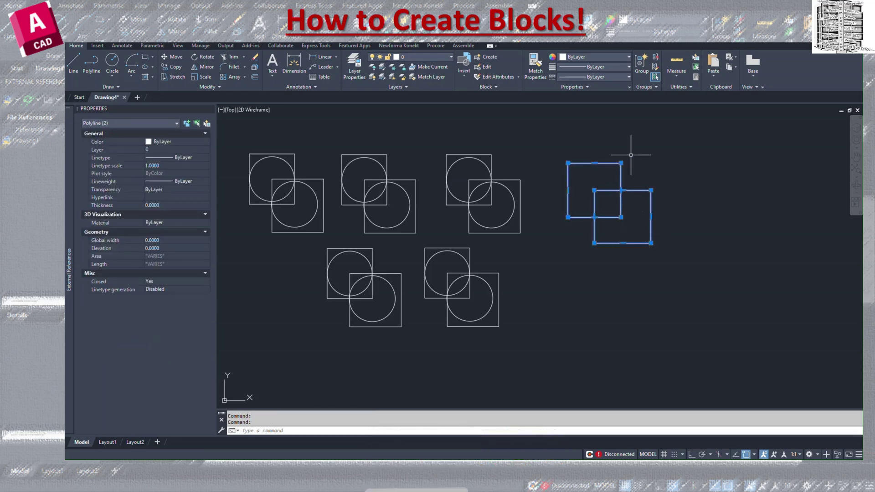
key(Escape)
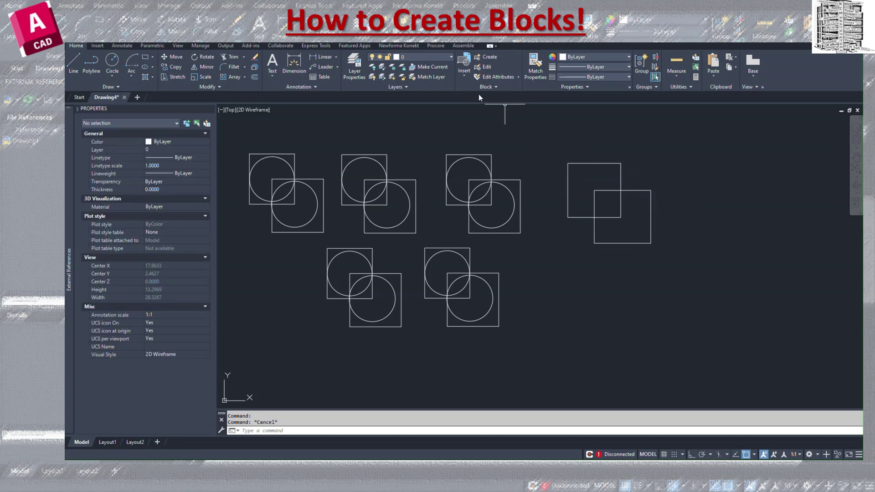
Step: Insert an SH2 block to the right of the retained source rectangles
click(466, 81)
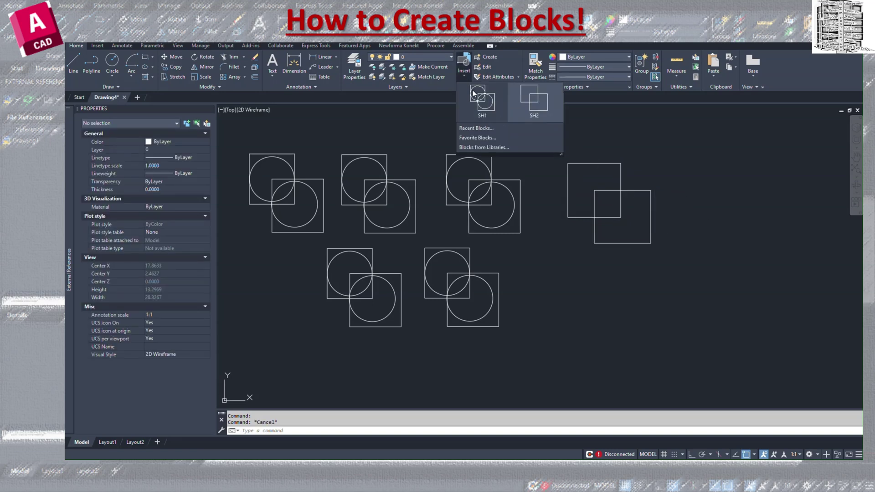
click(526, 101)
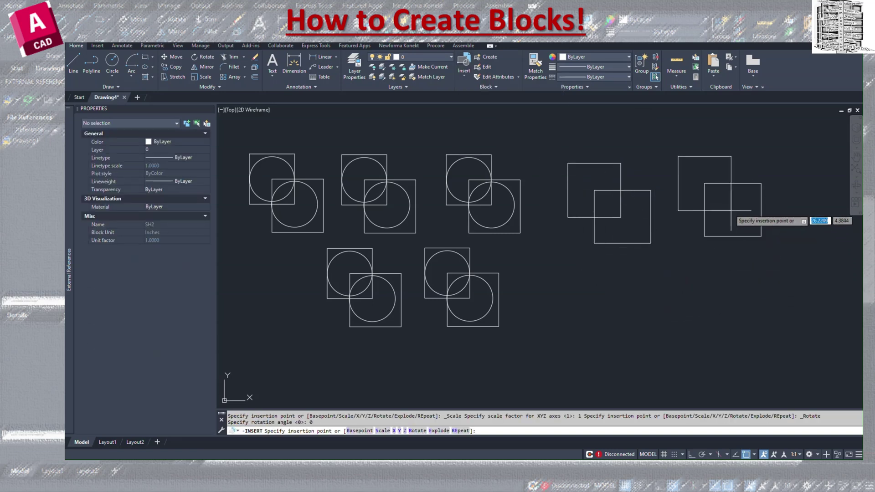
click(727, 207)
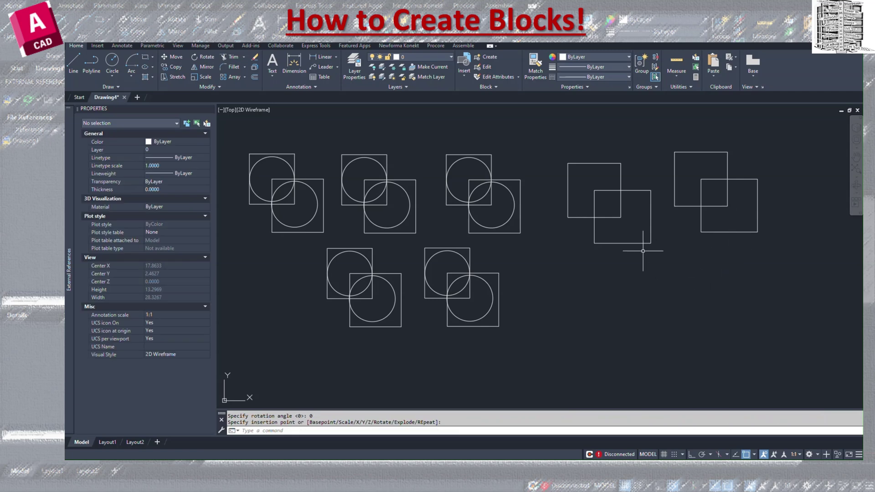
Step: Examine the retained source rectangles and the commands offered for them, looking for block editing options
click(622, 217)
mouse_move(621, 218)
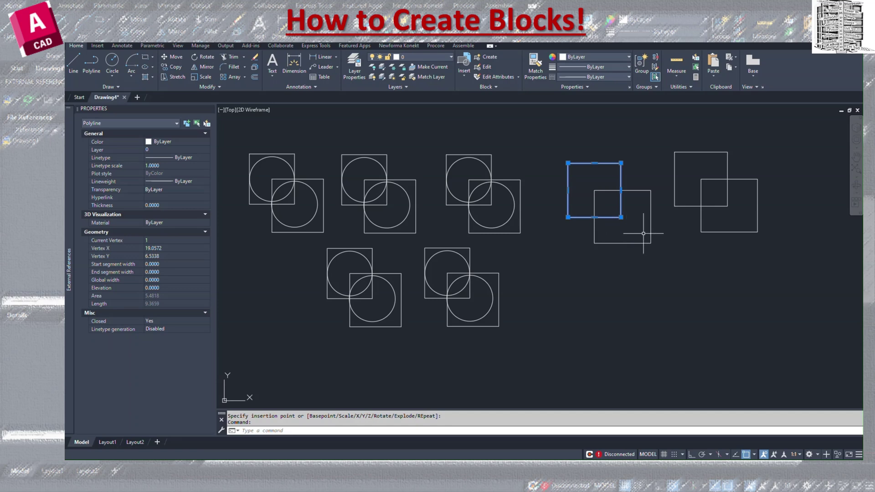
key(Escape)
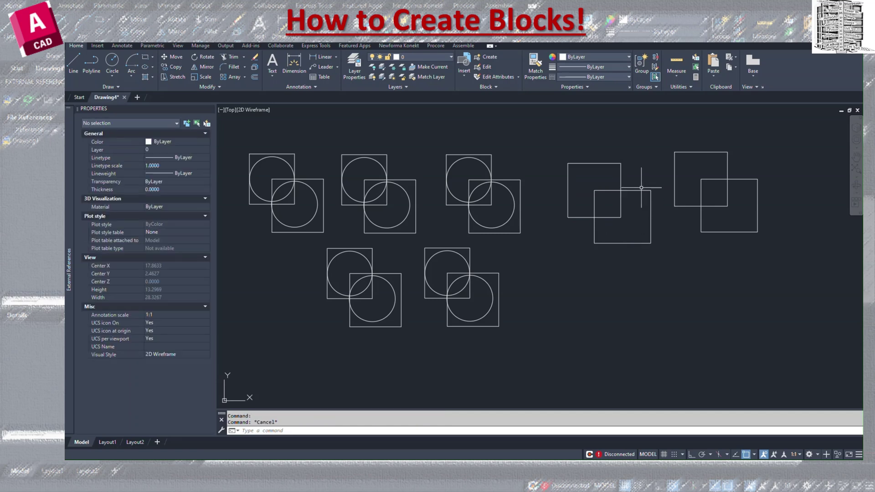
click(652, 157)
click(606, 219)
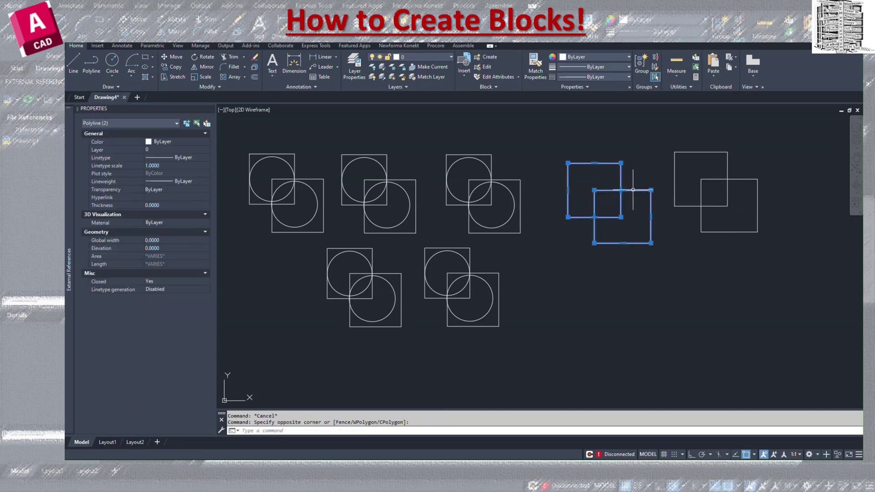
right_click(633, 191)
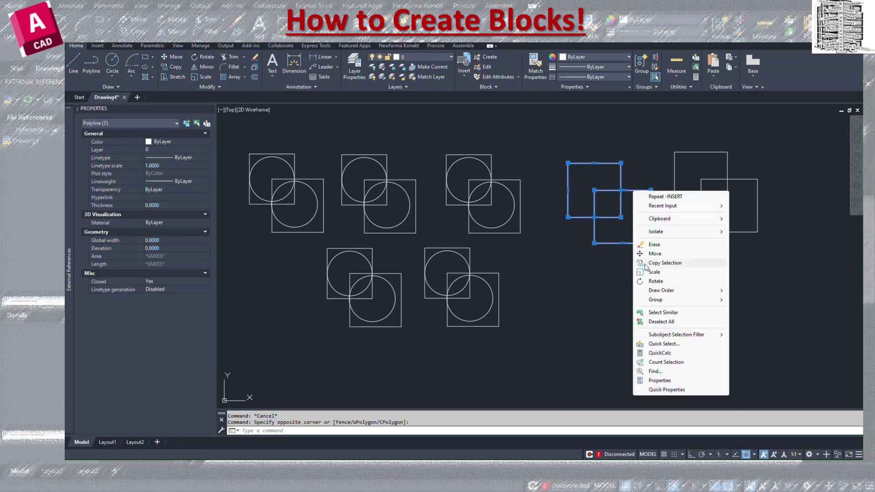
key(Escape)
key(Escape)
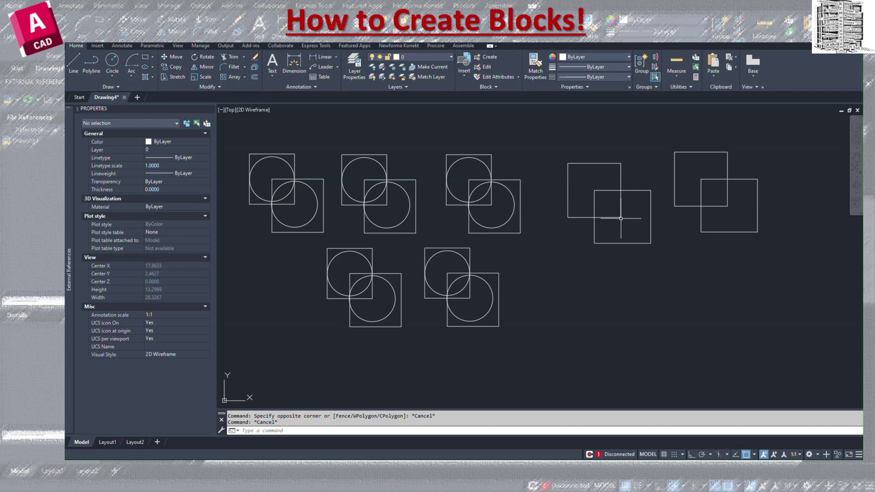
click(621, 216)
right_click(622, 220)
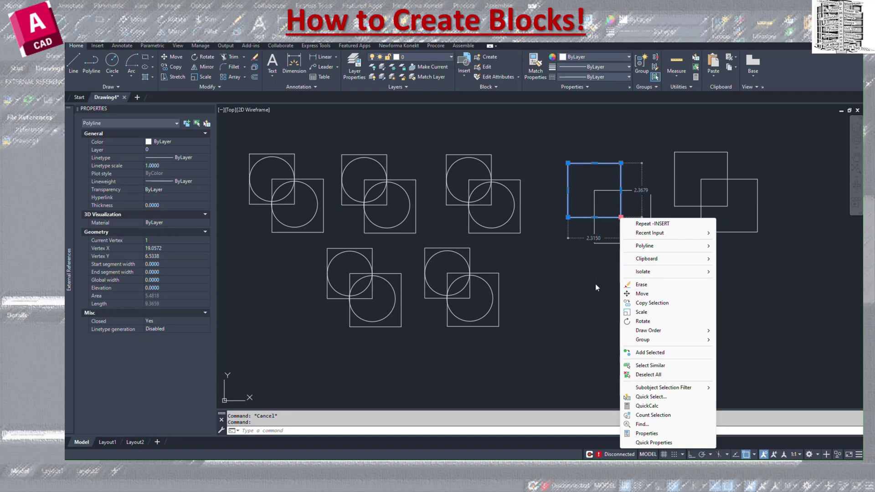
key(Escape)
key(Escape)
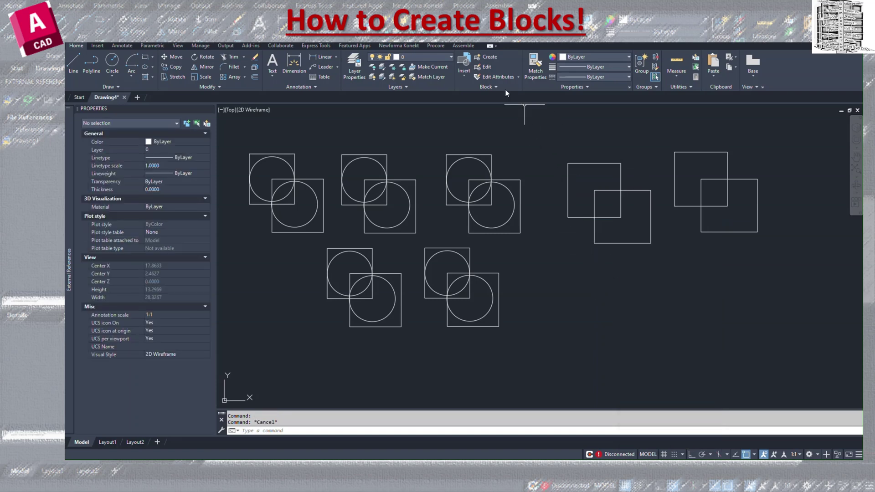
Step: Open the SH2 block definition for editing
click(486, 68)
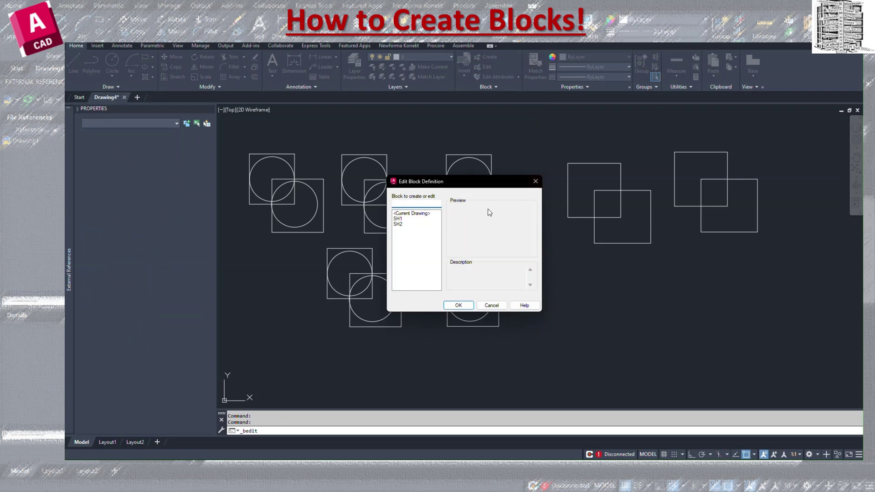
click(398, 224)
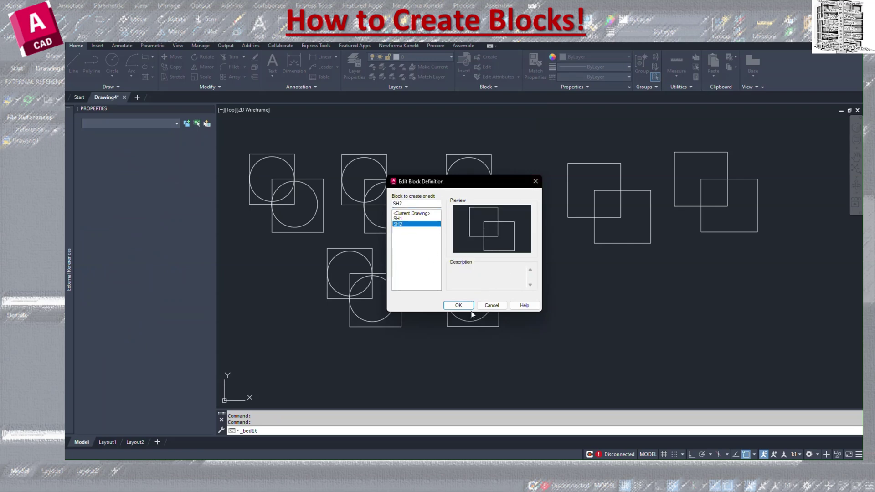
click(459, 305)
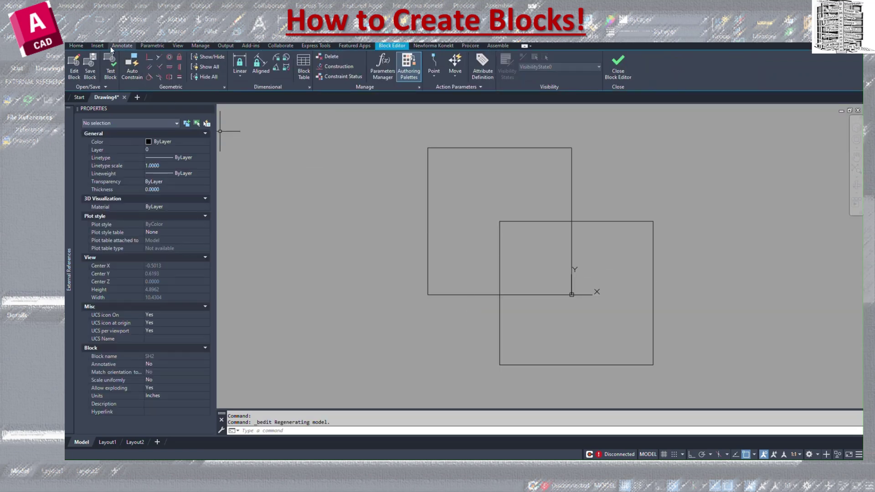
Step: Add a circle of radius about 1.18 centred where the rectangles' edges cross at the upper right, and close the block editor saving the changes
click(76, 45)
click(112, 63)
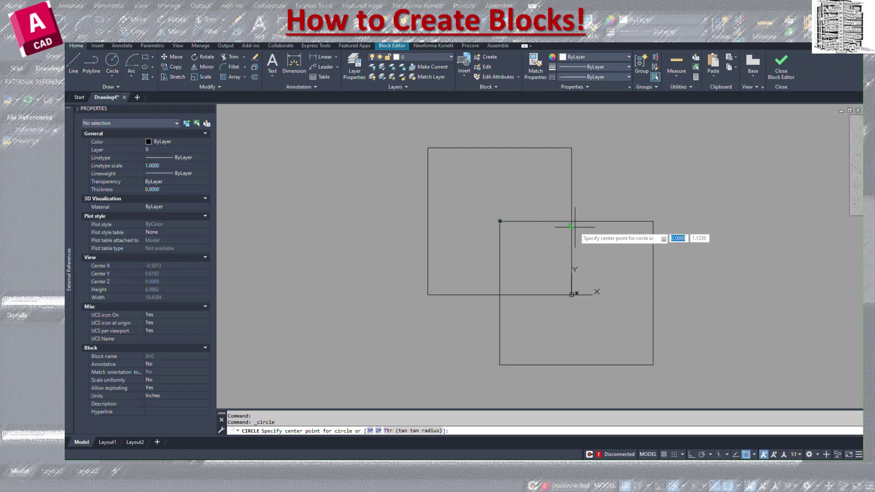
click(572, 221)
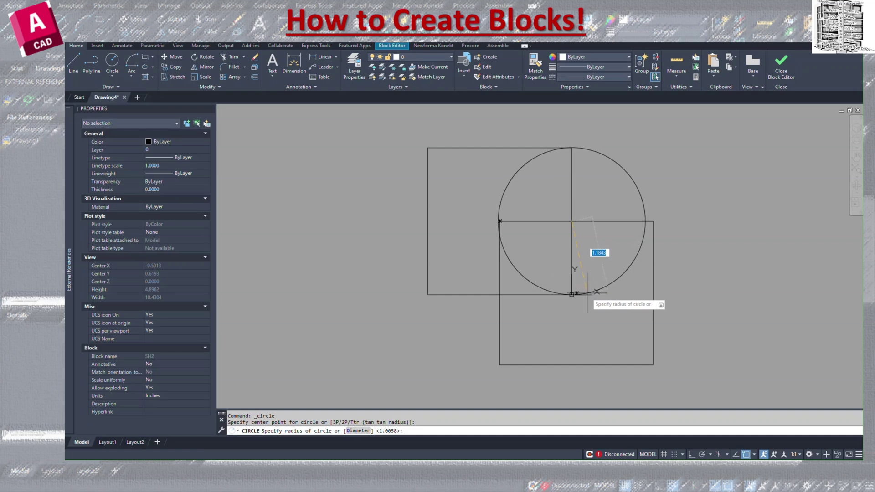
click(587, 293)
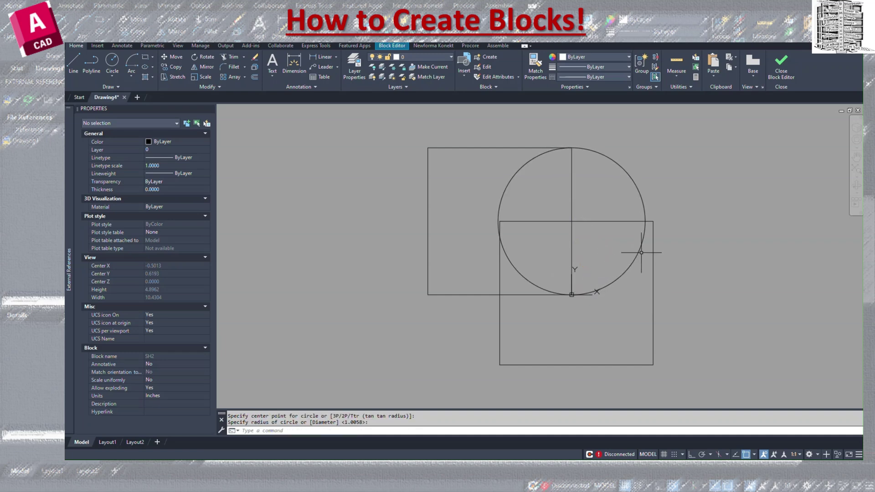
click(778, 73)
click(481, 234)
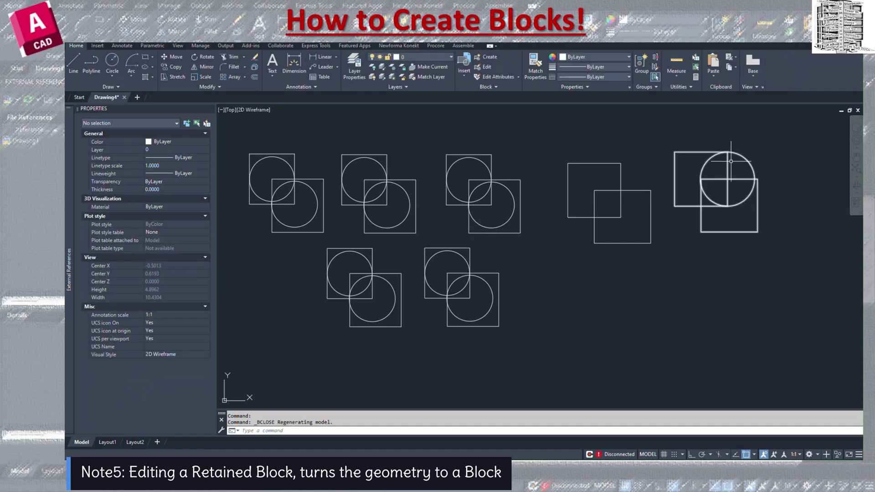
Step: Insert another SH2 block below the retained source rectangles
click(473, 78)
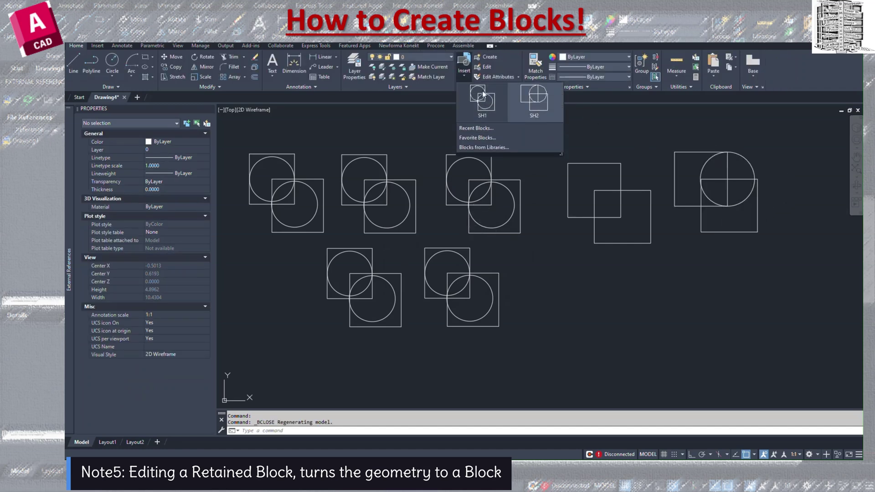
click(531, 103)
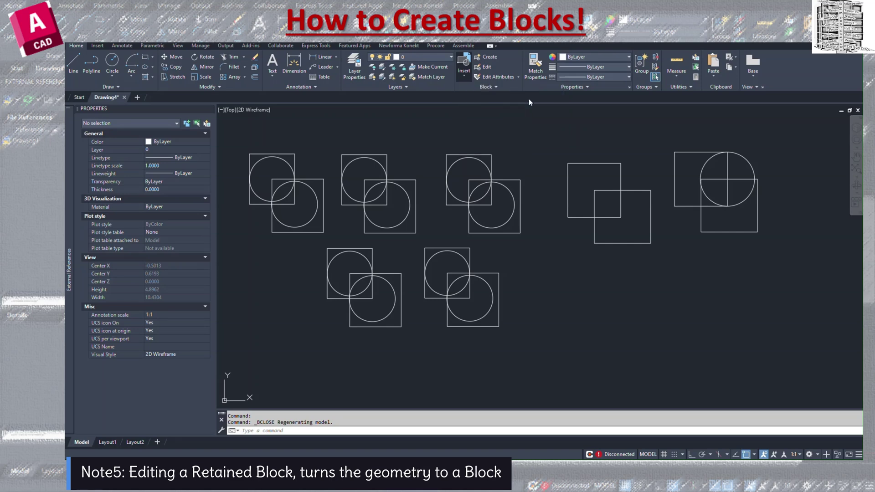
click(606, 334)
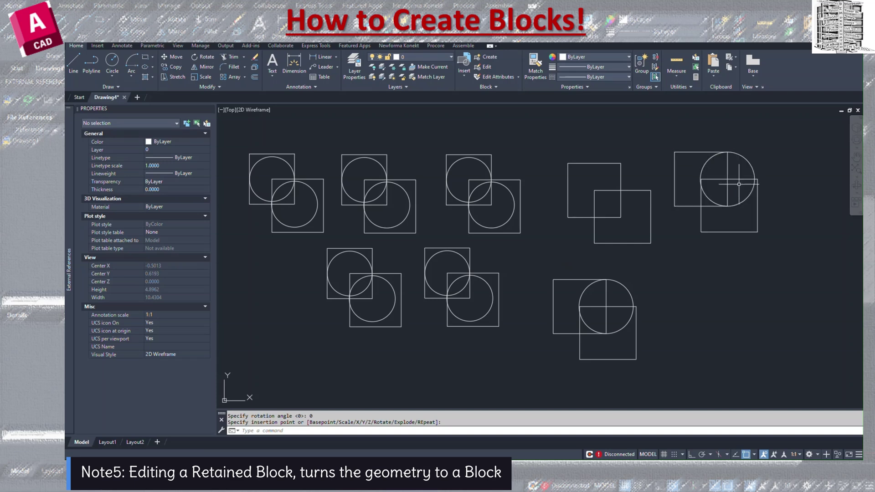
Step: Draw two overlapping rectangles, each about 2.9 by 2.7 units, right of the SH2 blocks, starting the second at the first one's centre
middle_drag(670, 257, 431, 254)
middle_drag(592, 265, 498, 264)
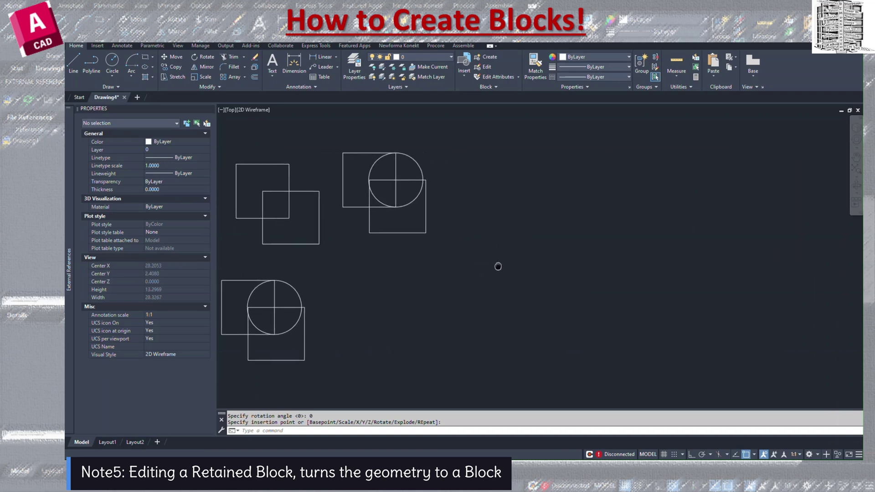
click(144, 57)
click(490, 176)
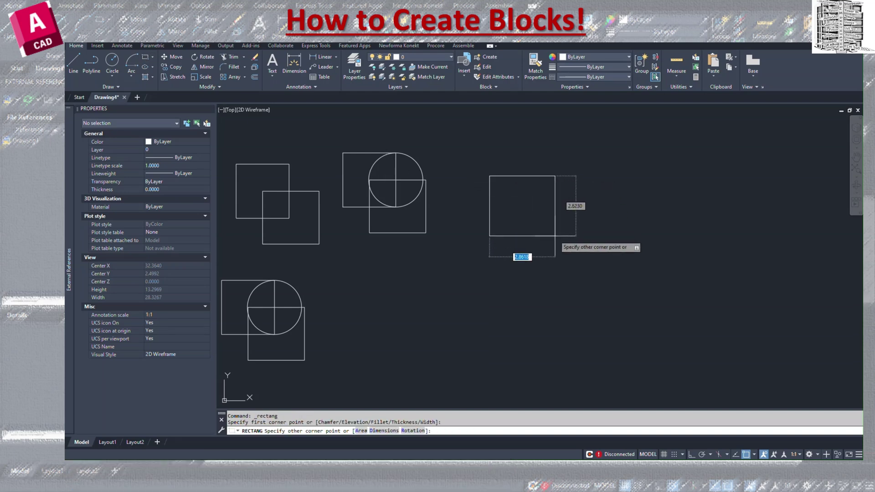
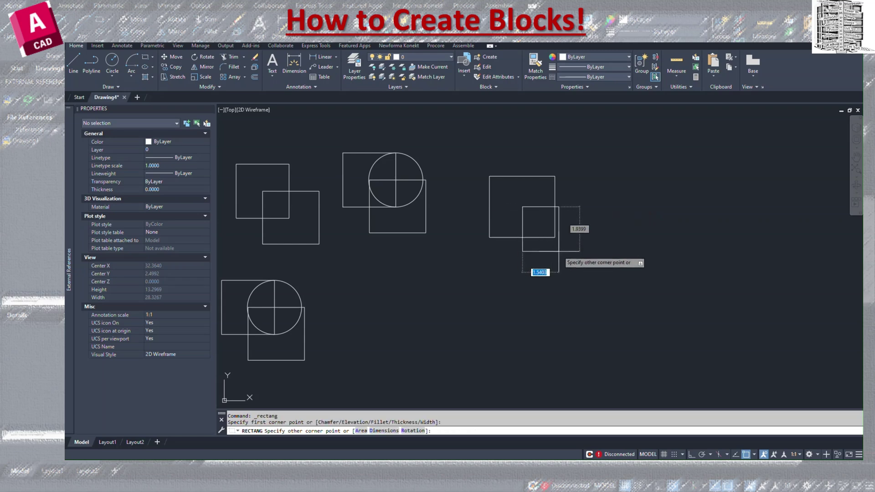
click(589, 268)
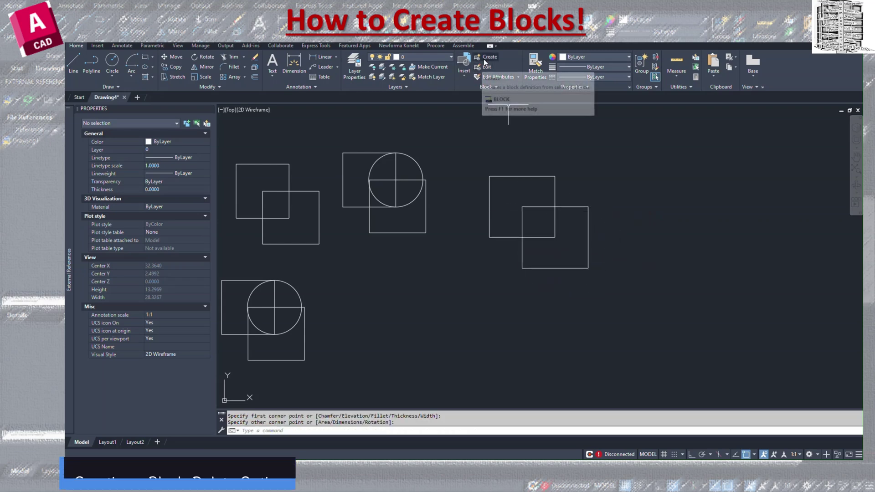
Step: Begin a new block definition with uniform scaling enabled and its base point at the upper new rectangle's upper-left corner
click(487, 57)
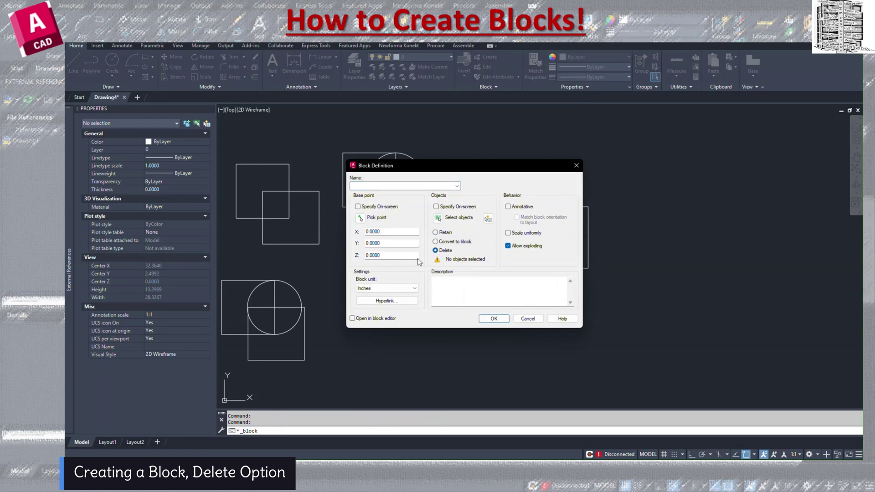
click(508, 233)
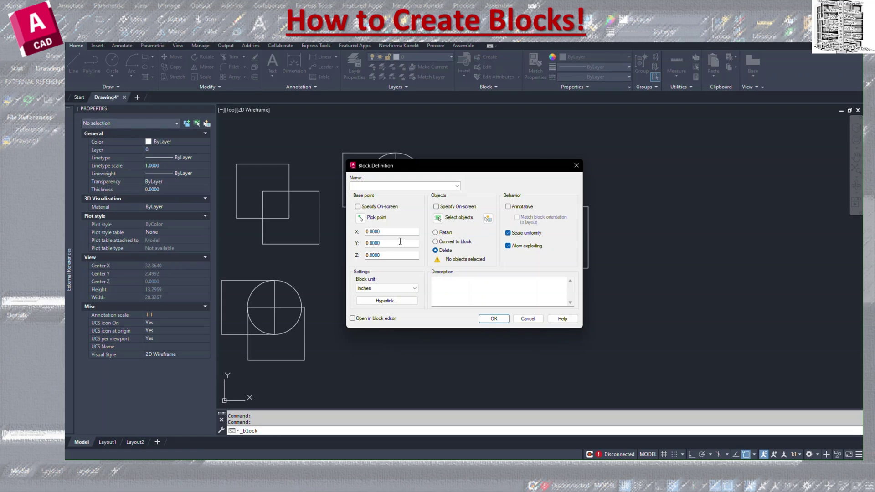
click(361, 219)
click(491, 180)
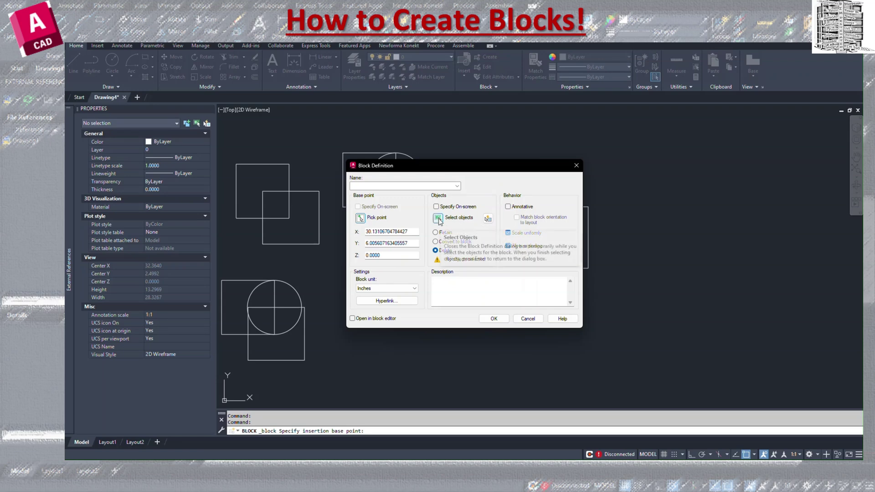
Step: Use both new rectangles as the block's objects and create it as SH3 with the Delete option
click(439, 220)
click(636, 153)
click(487, 285)
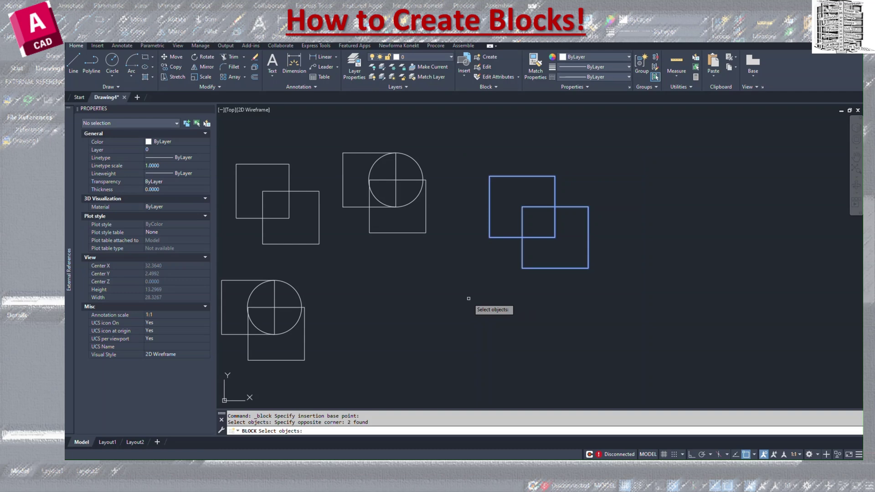
key(Return)
click(387, 187)
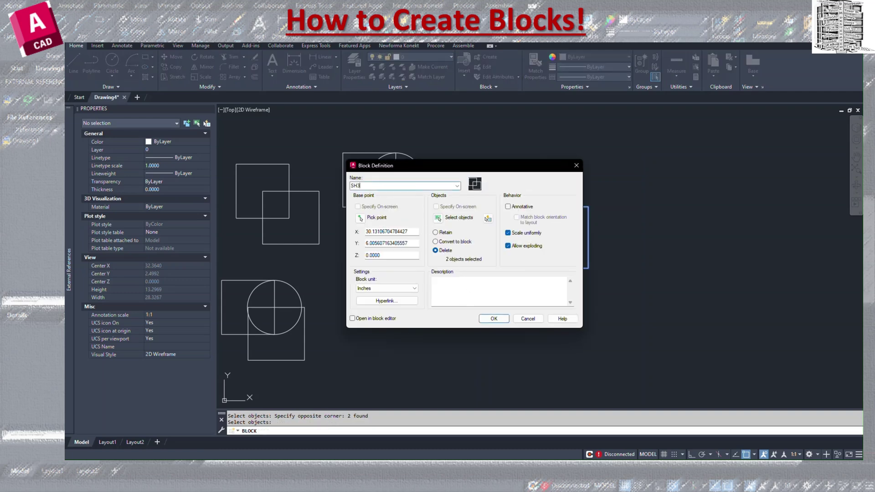
click(494, 319)
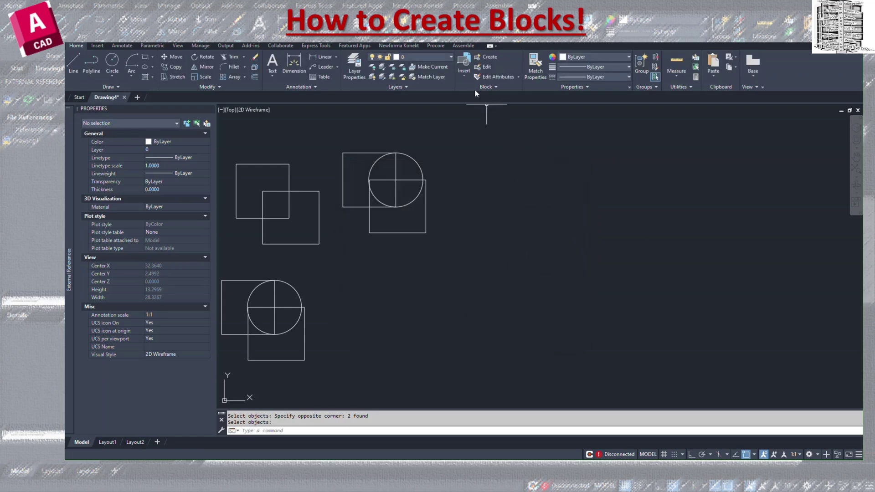
Step: Insert an SH3 block in the empty area to the right of the upper SH2 block
click(465, 78)
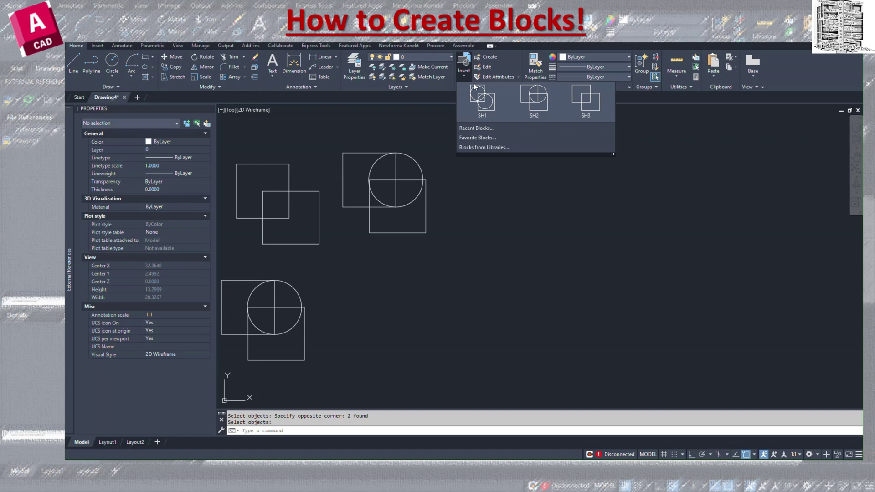
click(585, 98)
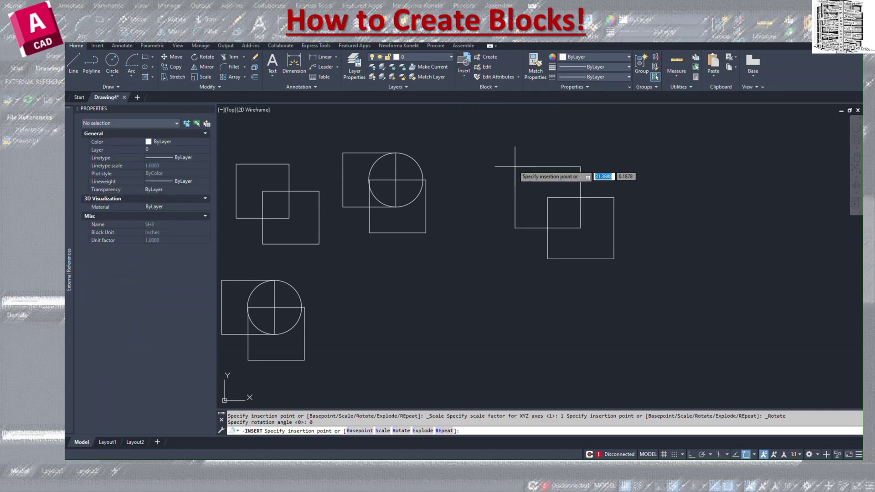
click(514, 166)
click(518, 166)
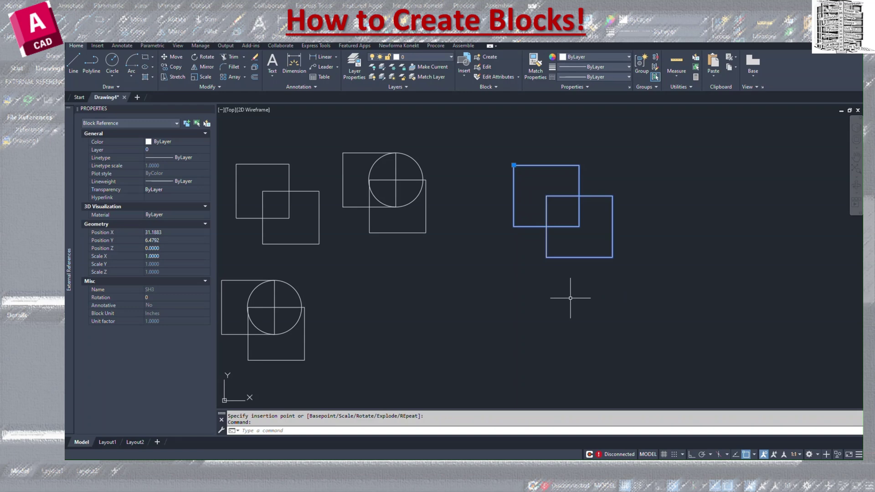
right_click(590, 200)
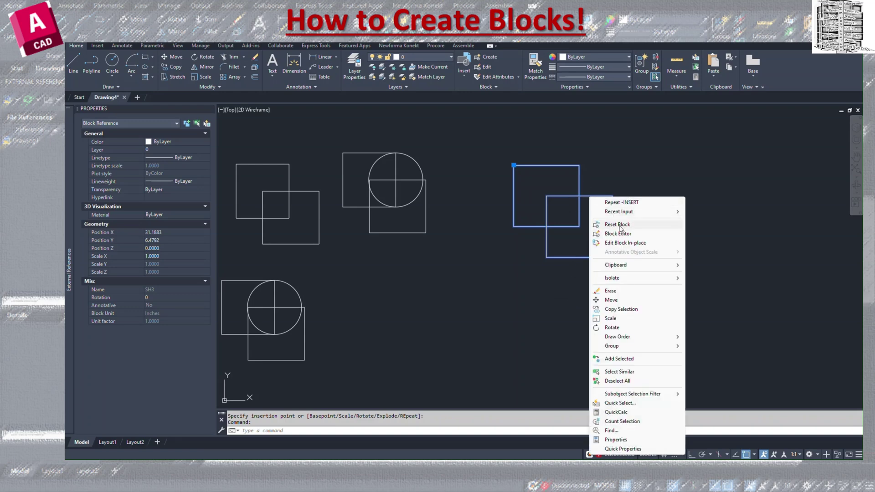
click(479, 250)
key(Escape)
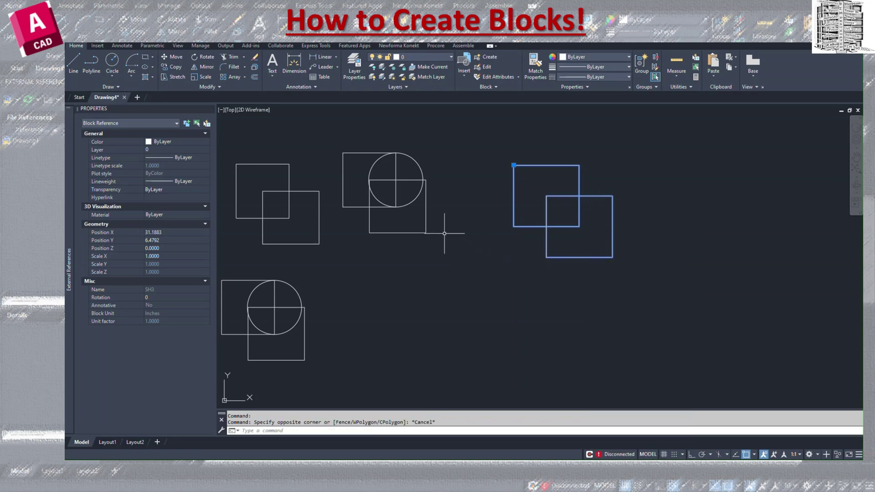
click(426, 220)
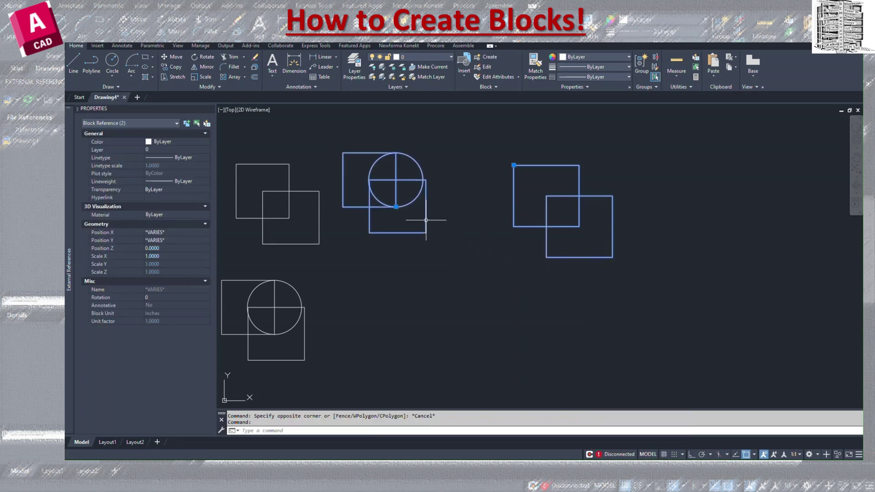
right_click(426, 222)
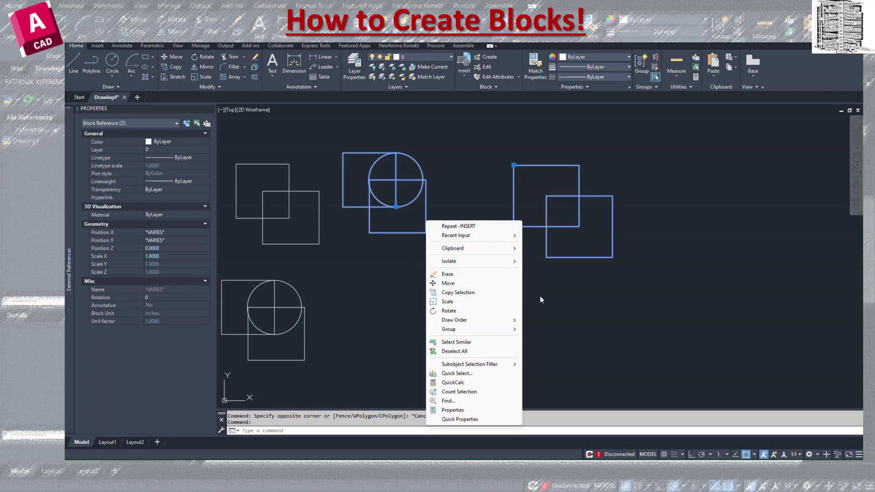
key(Escape)
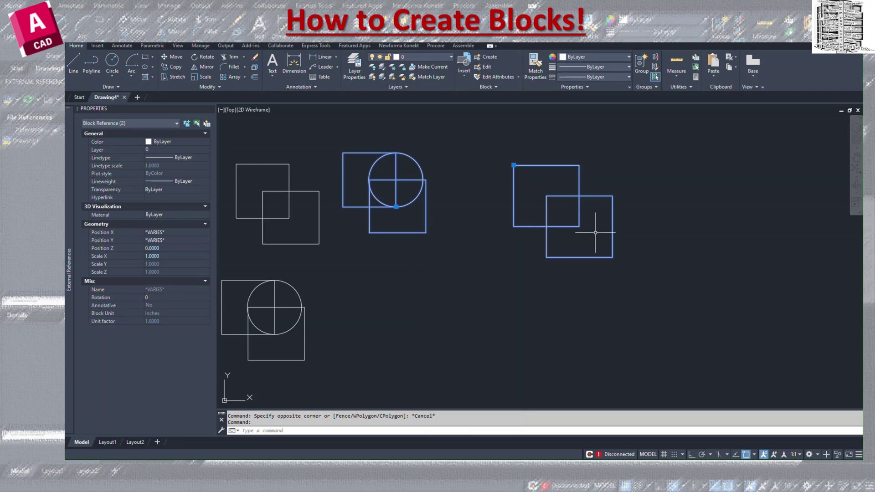
key(Escape)
key(Escape)
Step: Open the inserted SH3 block in the Block Editor
click(604, 198)
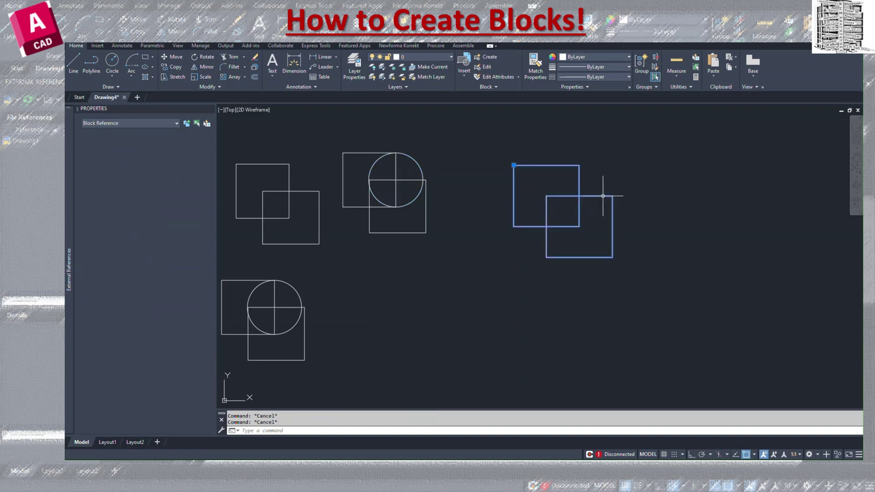
right_click(604, 198)
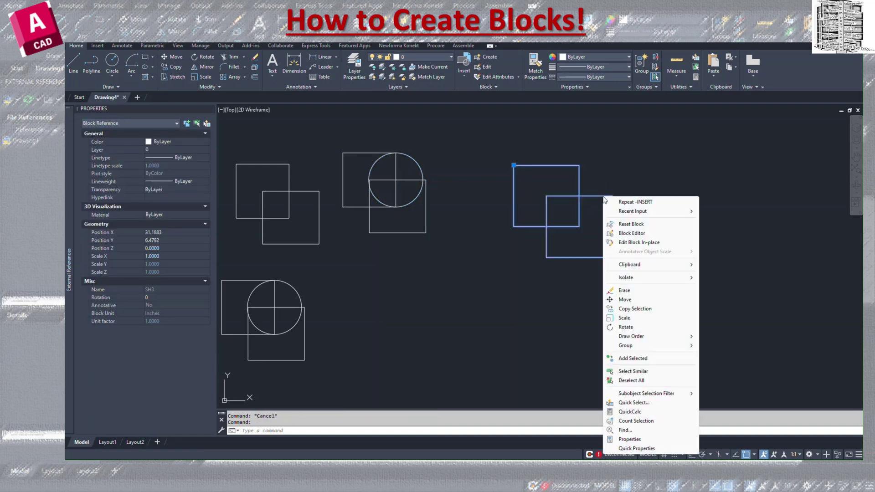
click(635, 232)
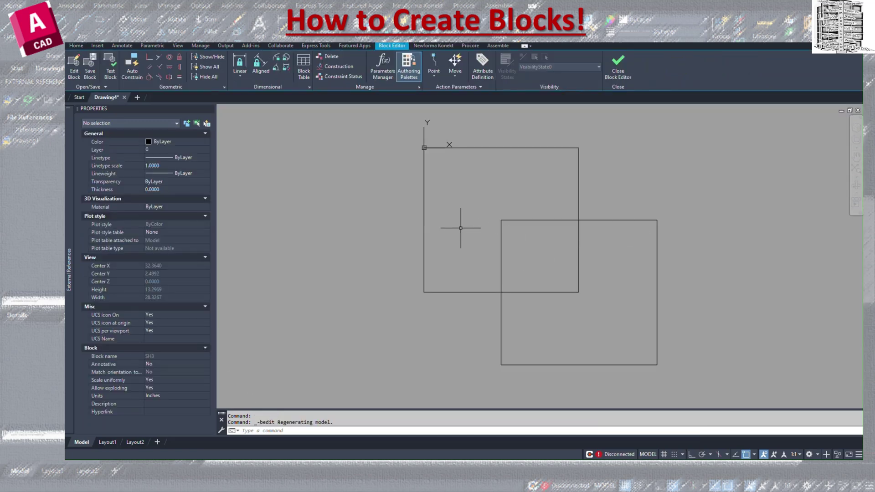
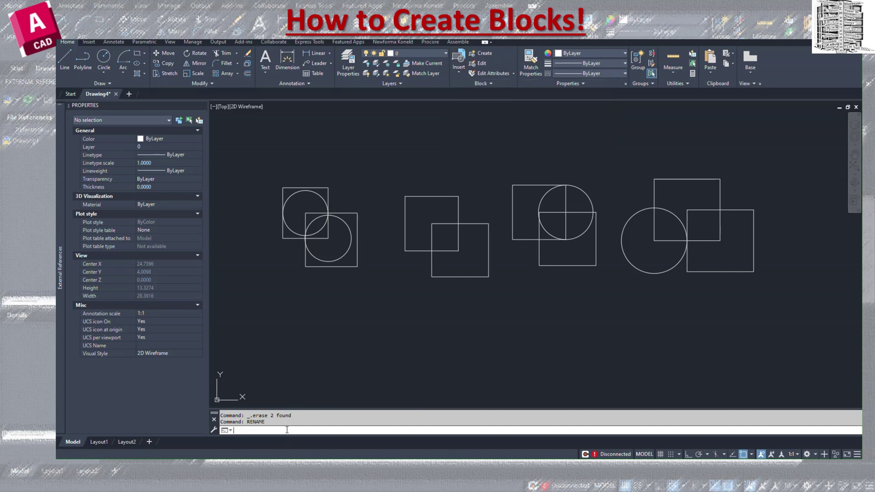
Step: Start the RENAME command and rename block SH1 to SH1.1
text(REBname)
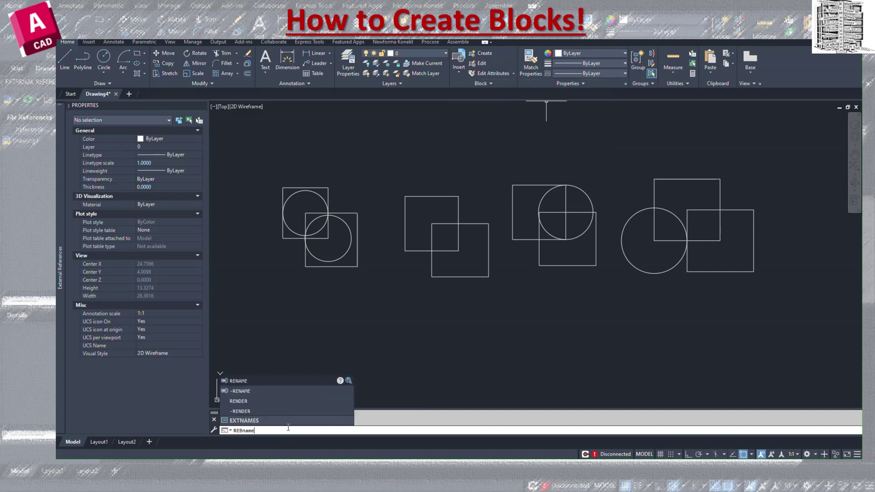
key(Return)
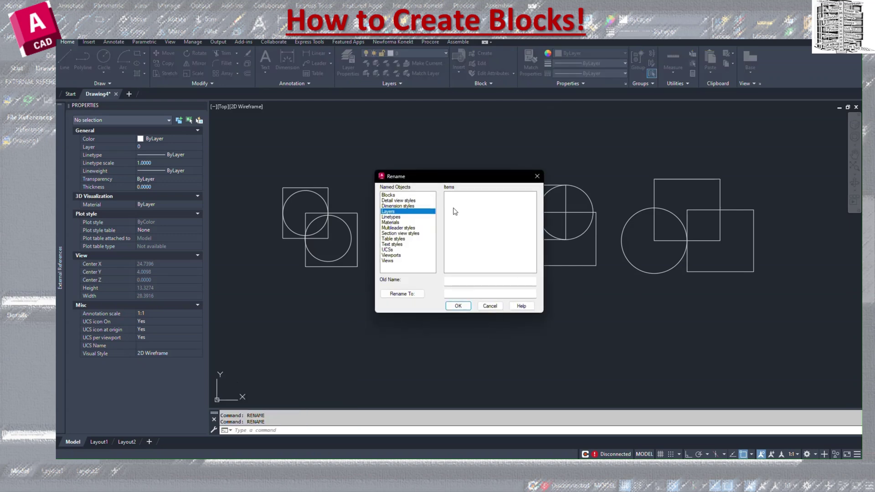
click(389, 196)
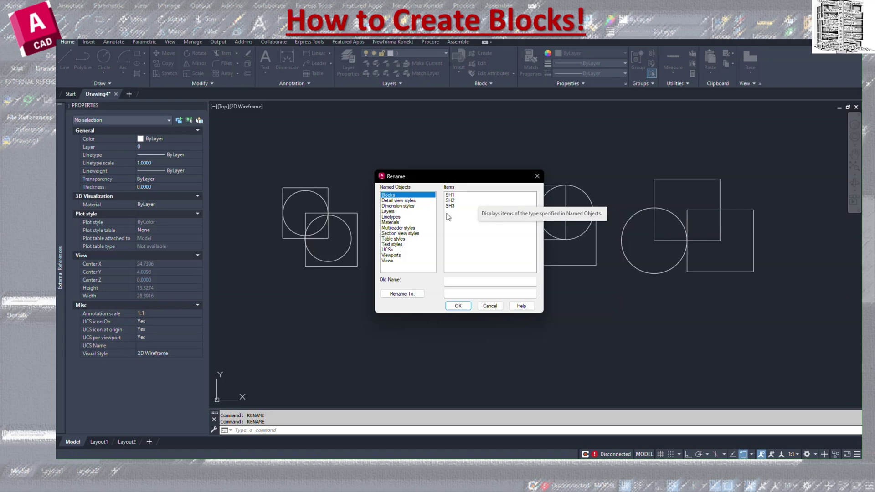
click(450, 196)
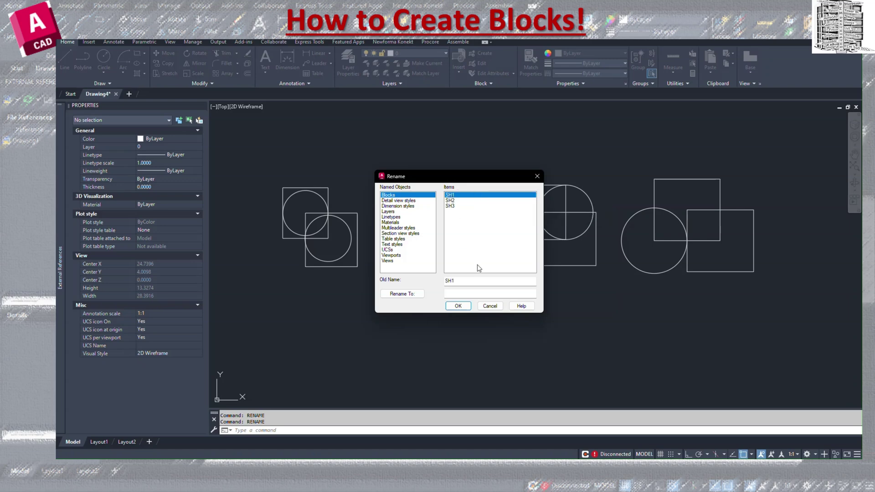
click(450, 296)
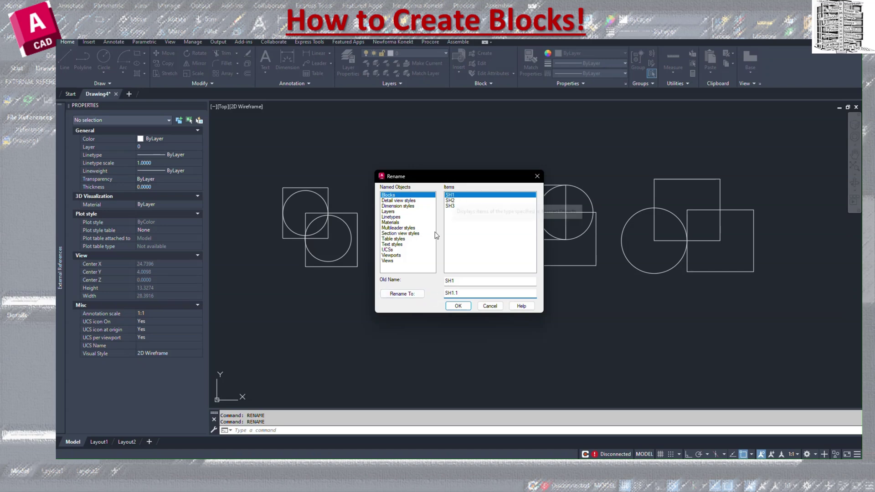
click(403, 294)
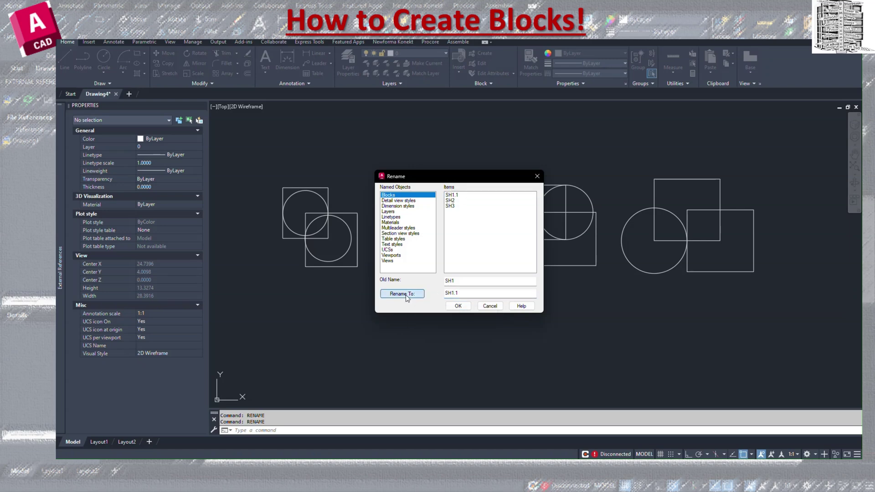
Step: Rename block SH2 to SH2.2
click(455, 200)
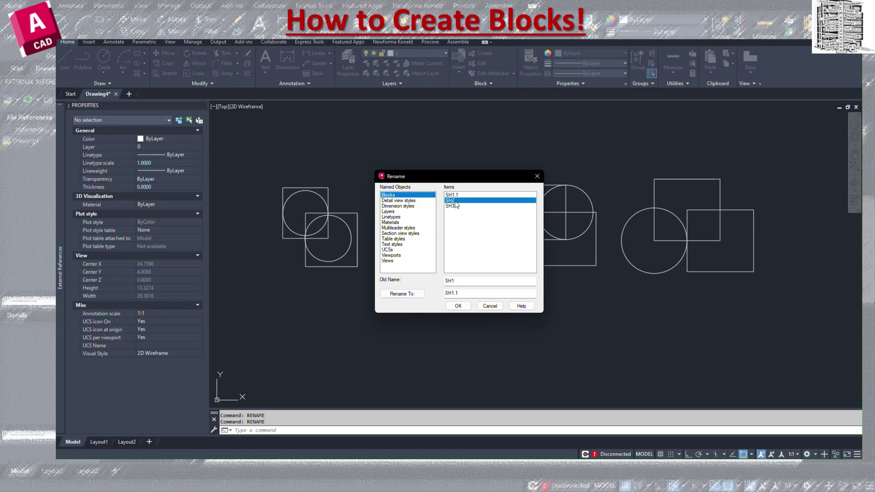
click(462, 292)
key(BackSpace)
key(BackSpace)
click(403, 294)
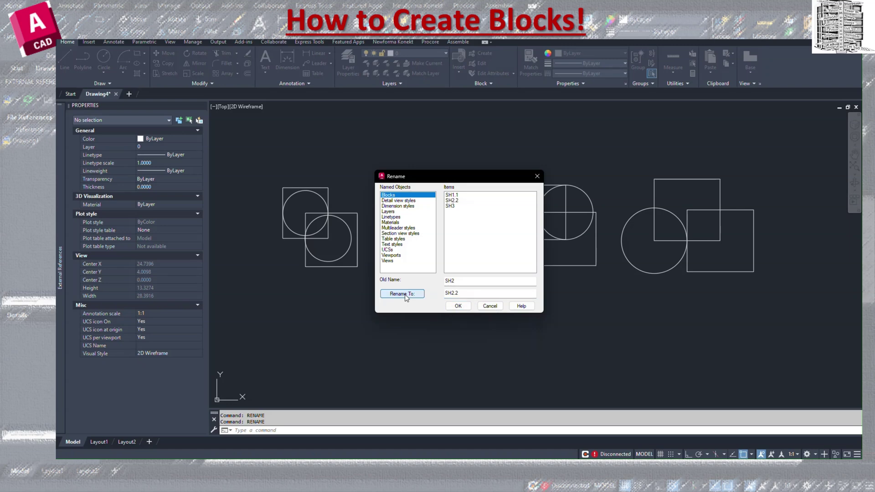
Step: Rename block SH3 to SH3.3, apply the renames and display the blocks available for insertion
click(452, 206)
click(459, 292)
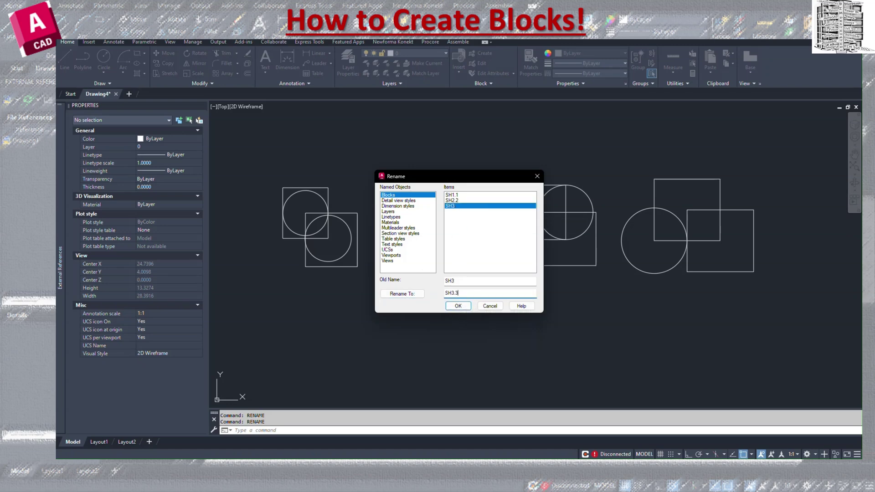
click(403, 294)
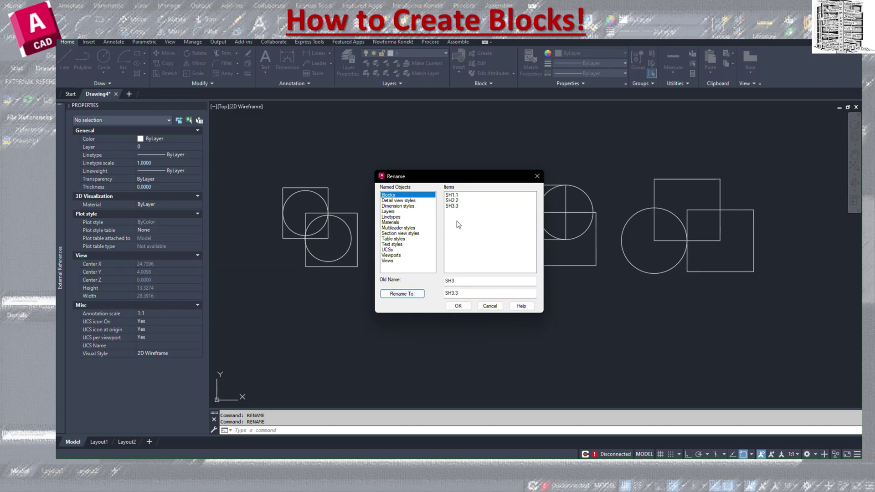
click(458, 306)
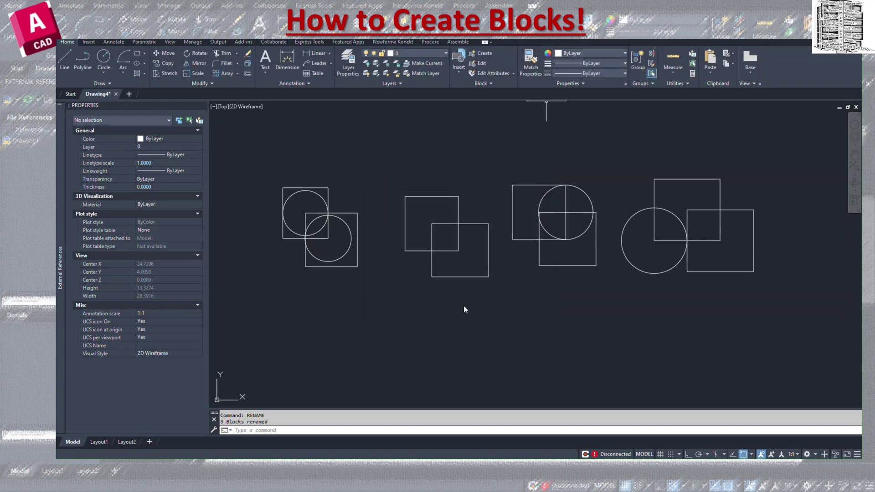
click(458, 72)
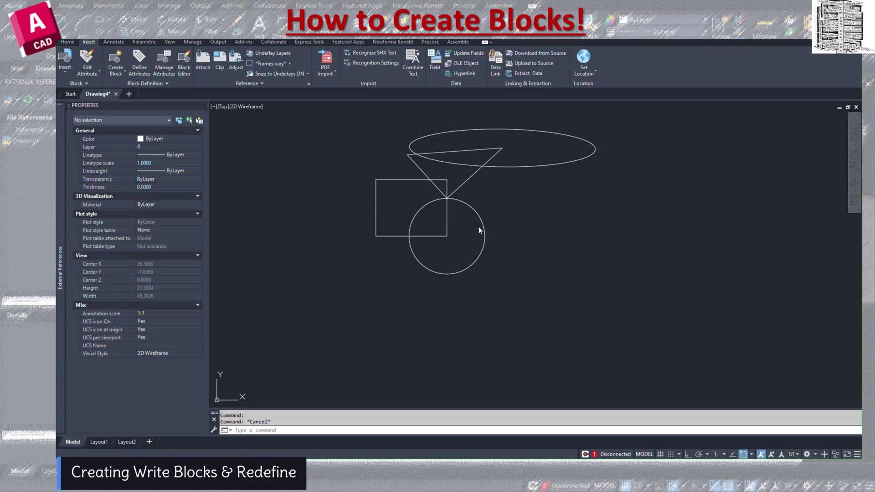
click(504, 167)
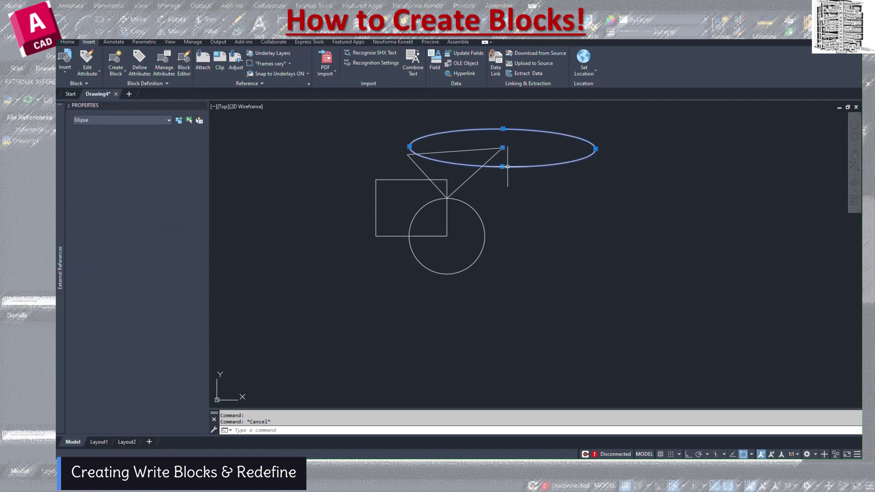
click(479, 170)
click(422, 181)
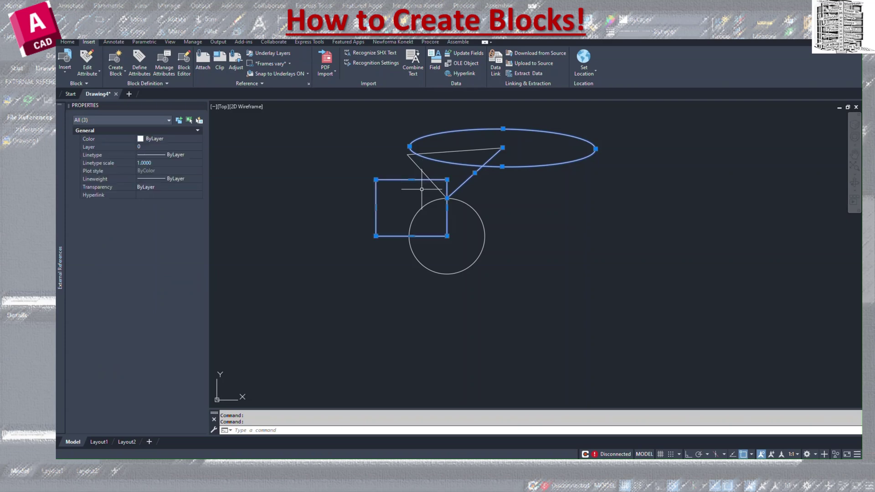
click(412, 218)
key(Escape)
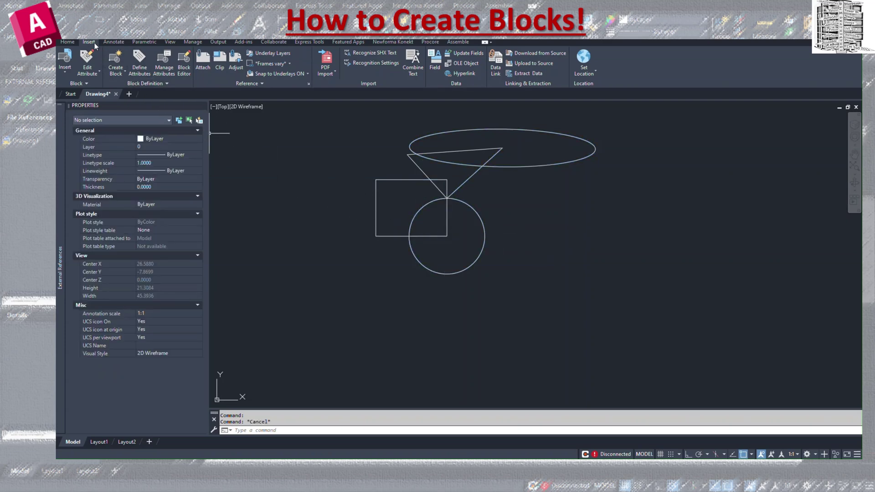
Step: Start the WBLOCK command to write a block to a drawing file
click(119, 75)
text(w)
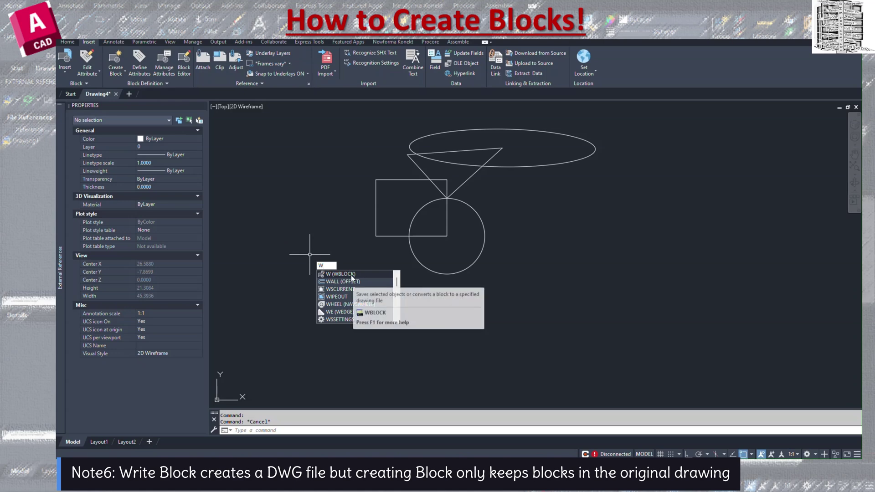
click(351, 275)
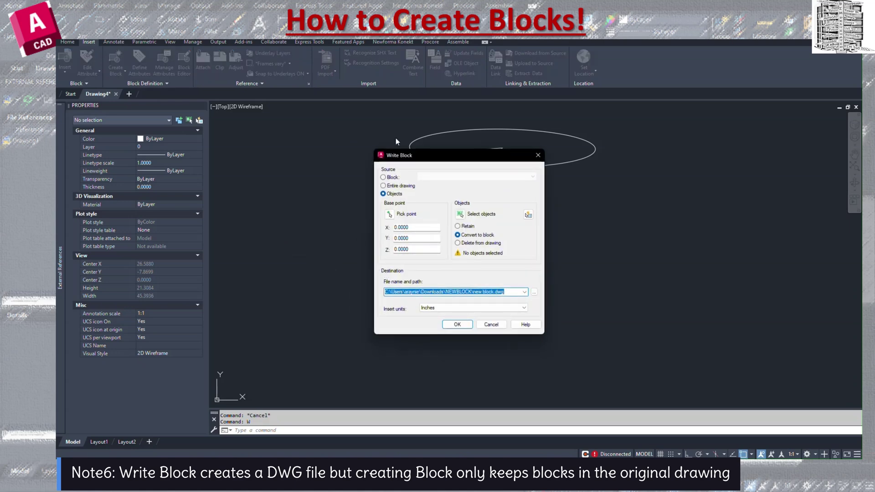
Step: Set the write source to Block and review the existing block definitions without choosing one
click(384, 178)
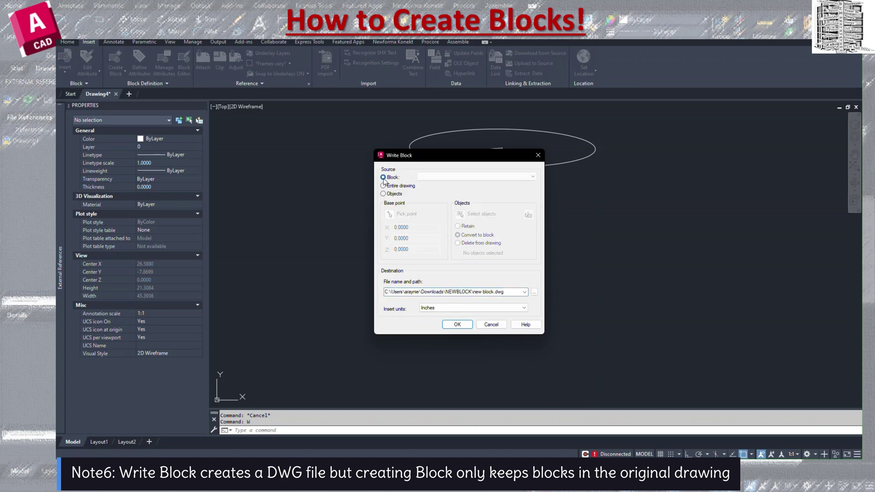
click(438, 177)
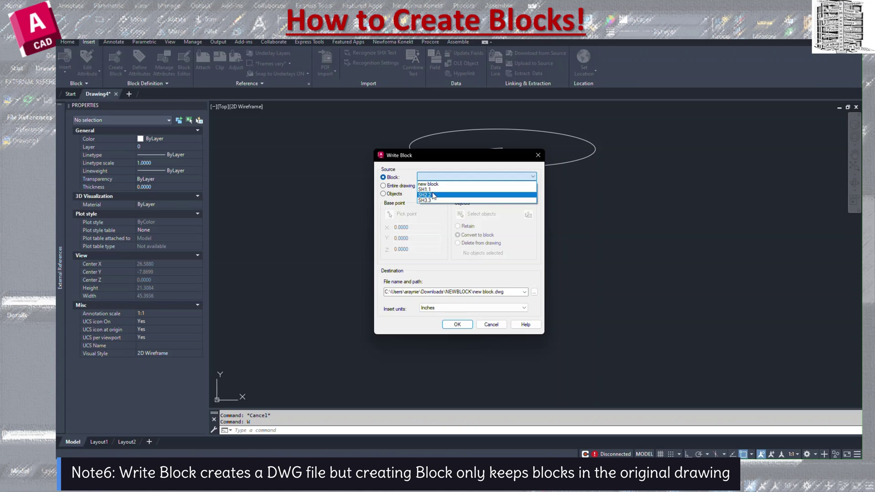
click(415, 172)
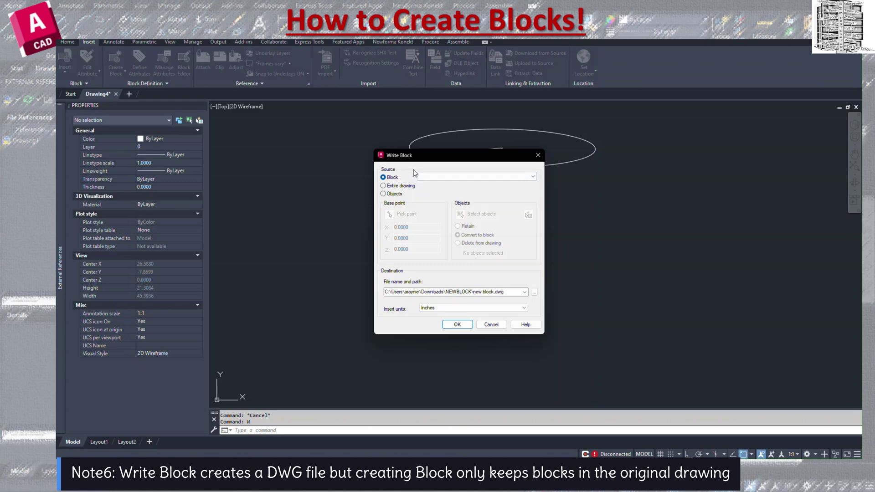
key(Tab)
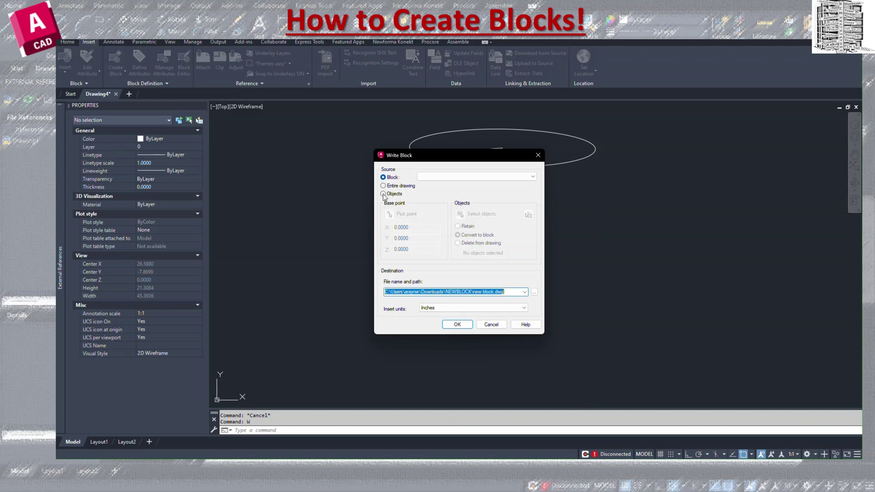
Step: Set the write source to Objects, with the rectangle's lower-left corner as base point and the rectangle and circle as the selected objects
click(383, 194)
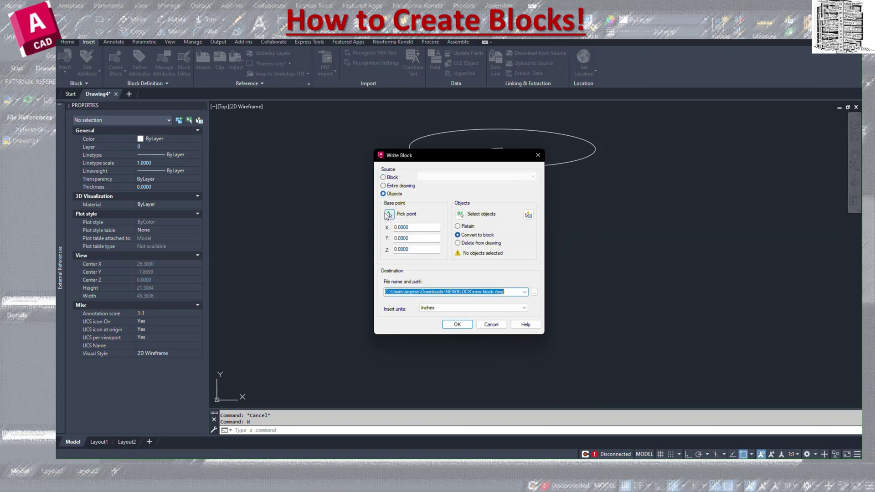
click(390, 214)
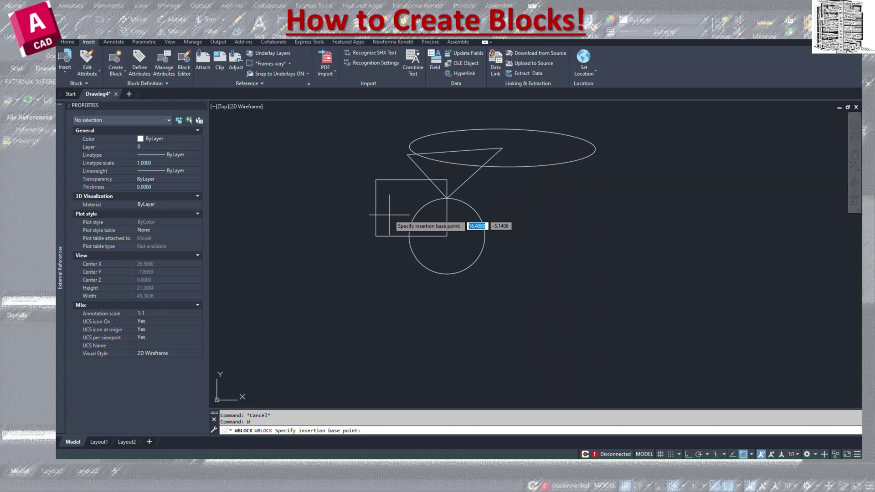
click(371, 238)
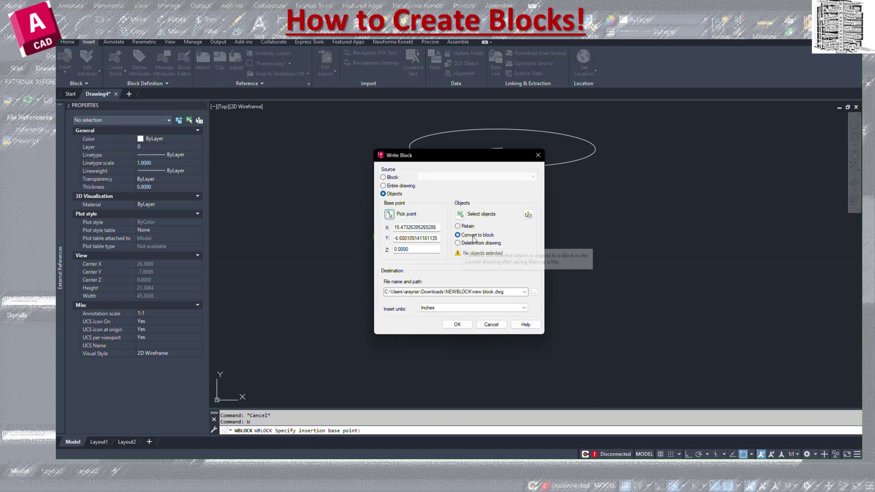
click(461, 214)
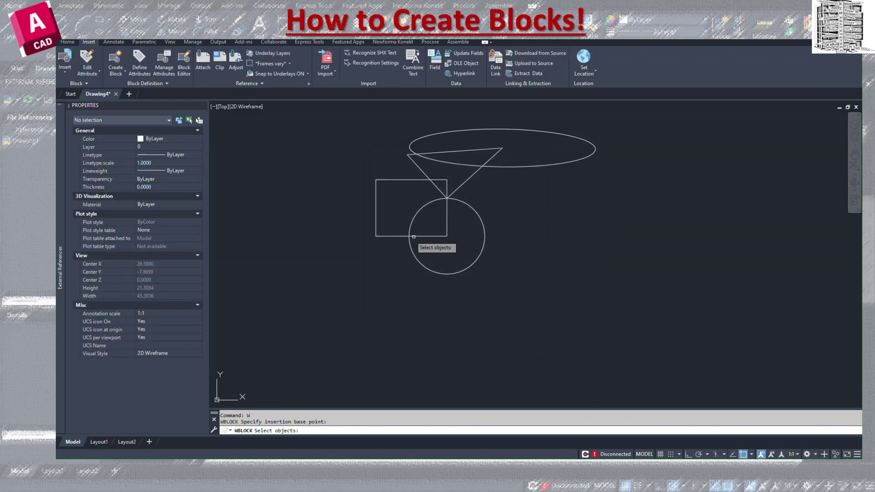
click(398, 236)
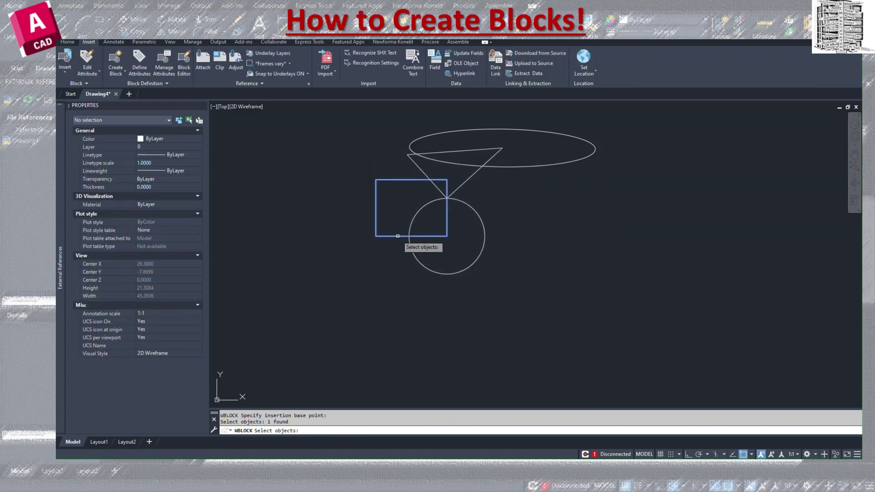
click(418, 212)
key(Return)
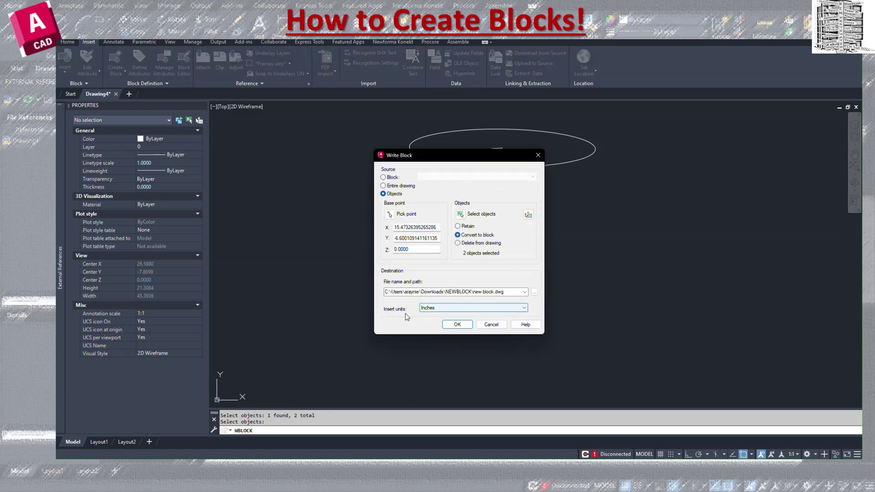
Step: Write the rectangle and circle to new block.dwg in the NEWBLOCK folder and check the converted block's properties
click(503, 294)
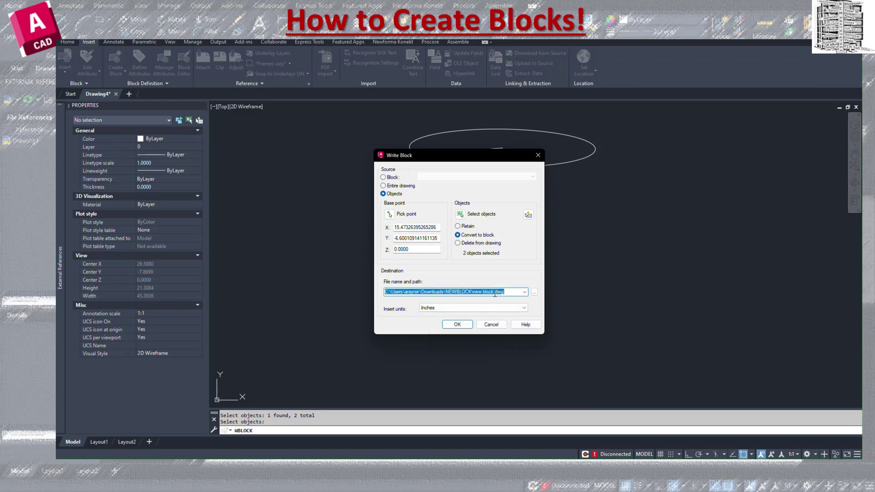
click(501, 292)
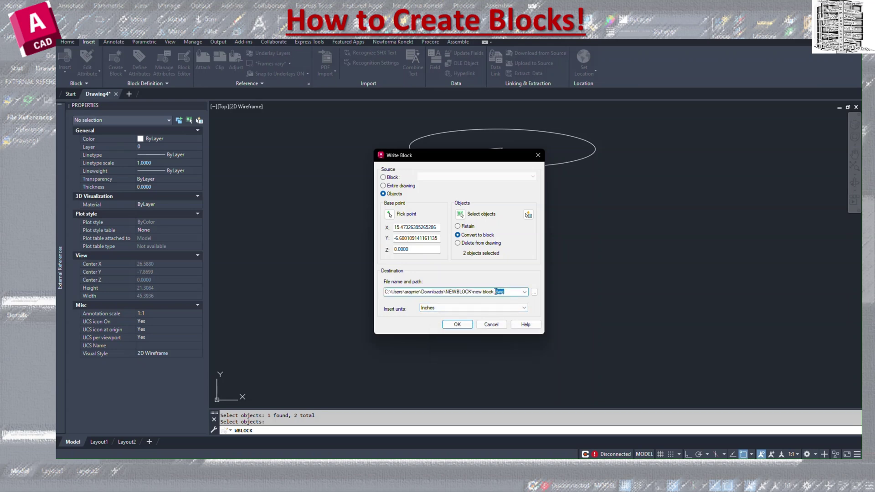
click(457, 325)
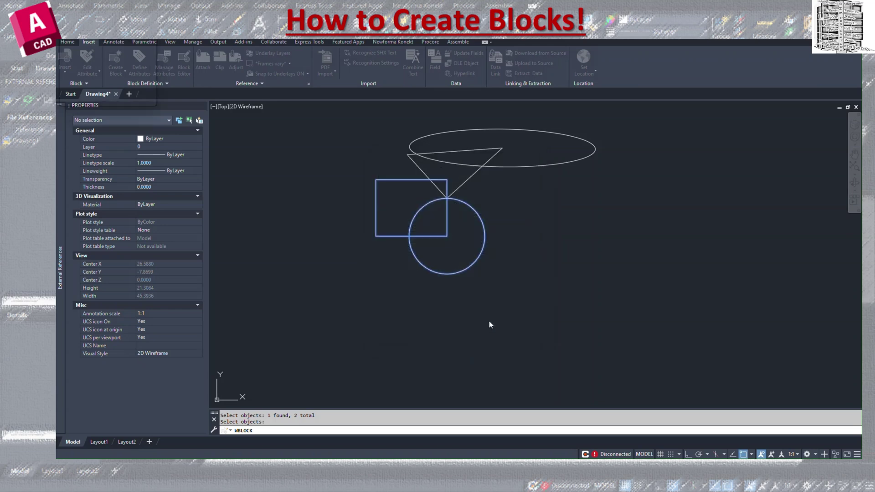
click(443, 271)
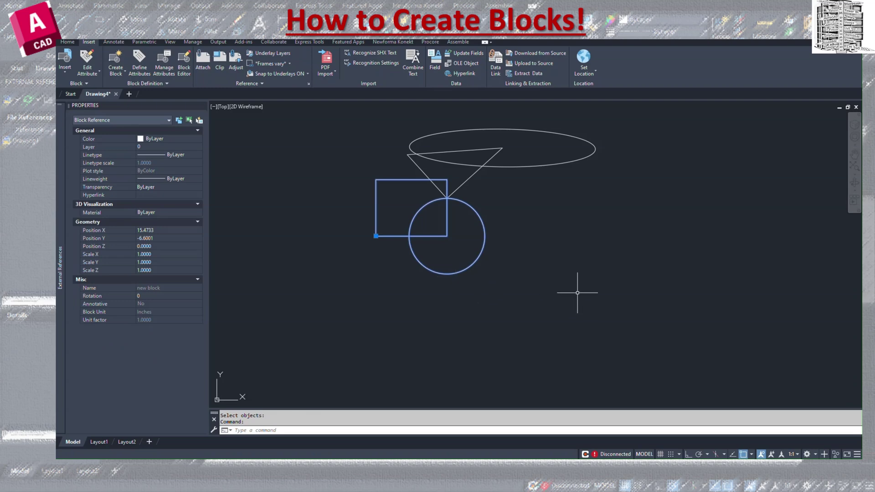
key(Escape)
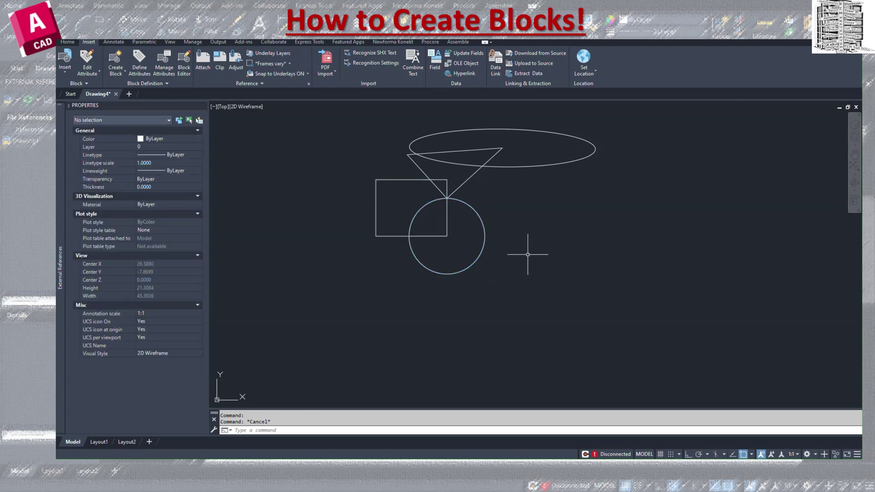
Step: Start another Write Block with the triangle's upper-right vertex as base point, and select the ellipse and the triangle's three lines
text(W)
key(Return)
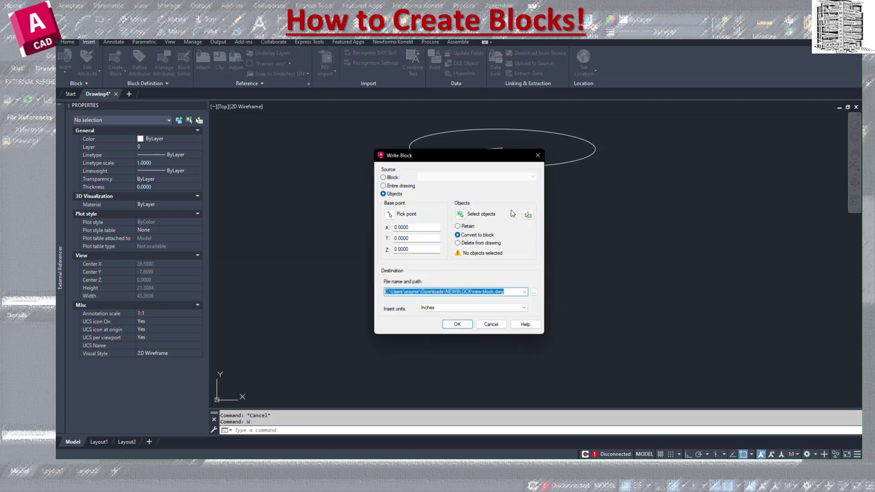
click(390, 214)
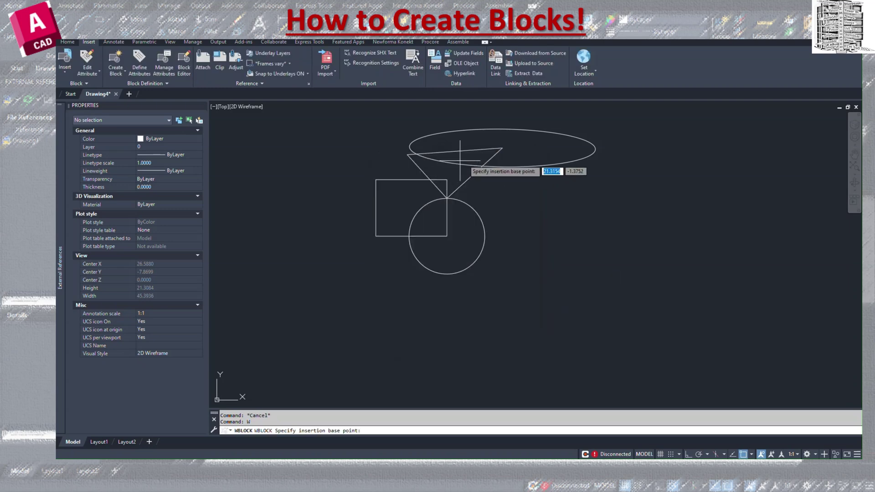
click(506, 149)
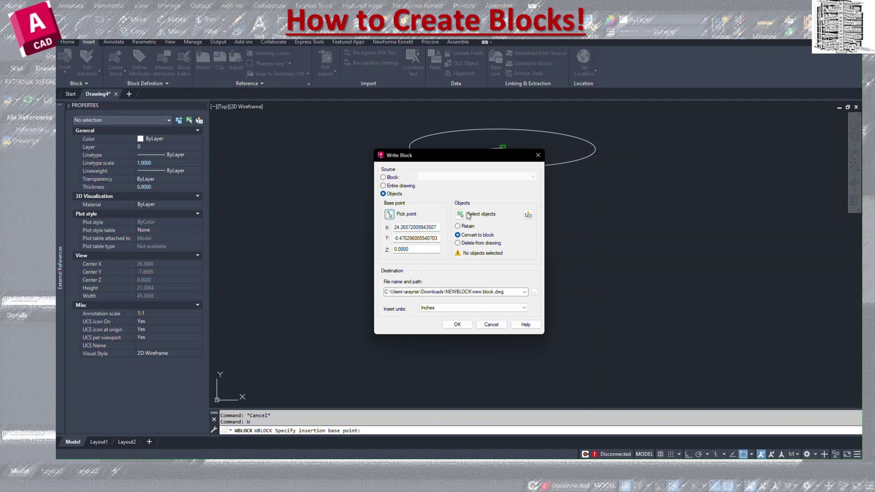
click(468, 215)
click(540, 169)
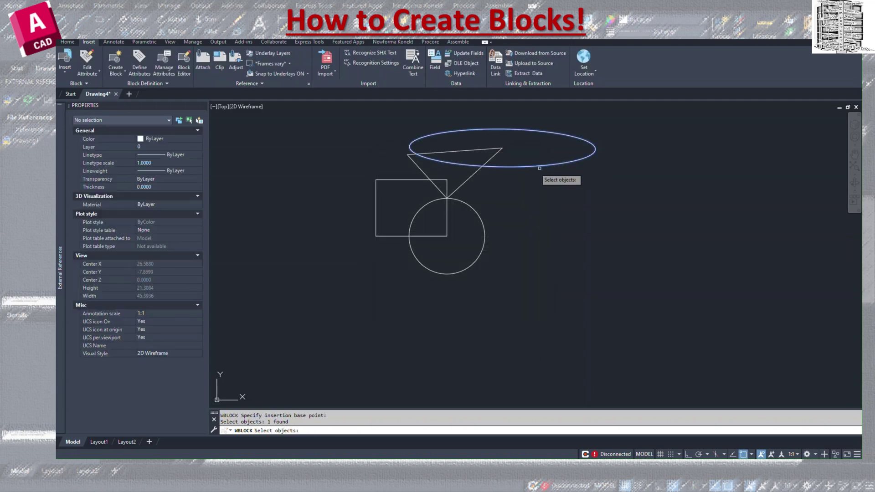
click(464, 184)
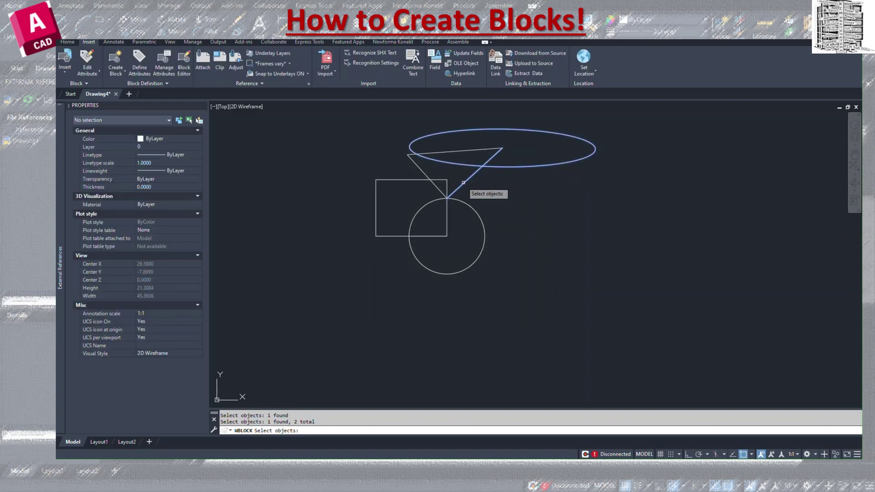
click(424, 172)
click(445, 153)
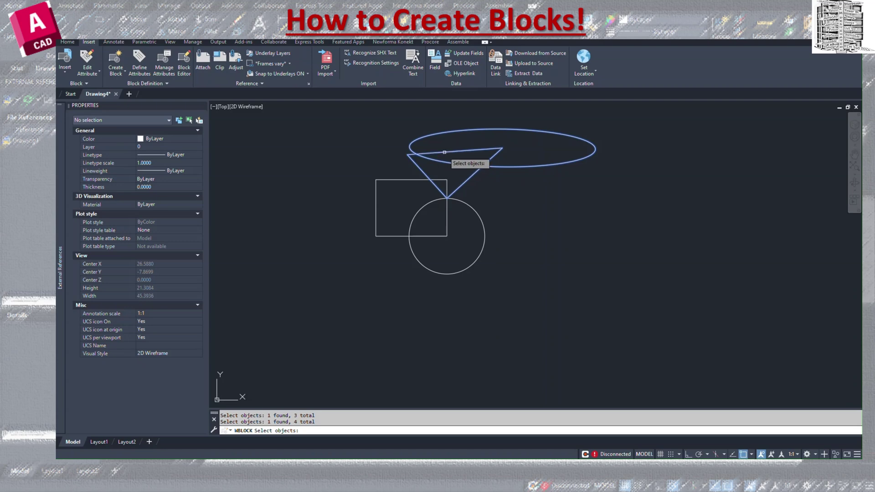
key(Return)
Step: Write the ellipse and triangle as new block1.dwg with Convert to block, choosing a different name instead of replacing the existing file
click(458, 235)
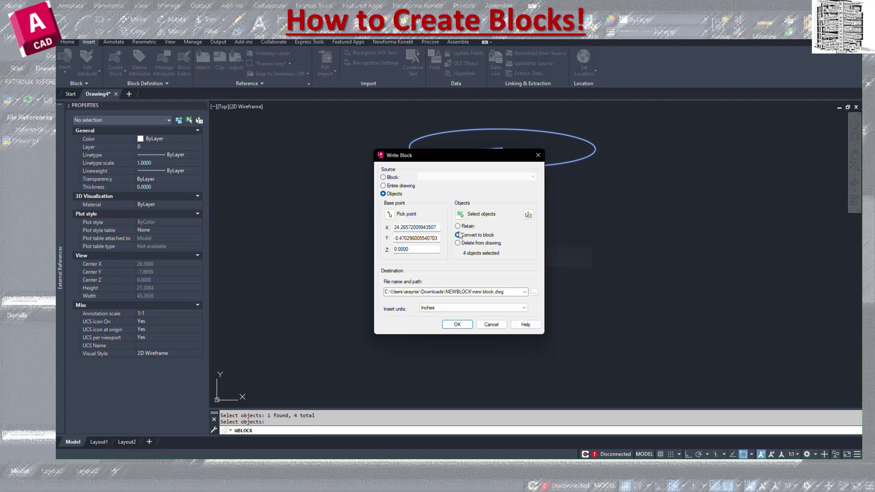
click(457, 324)
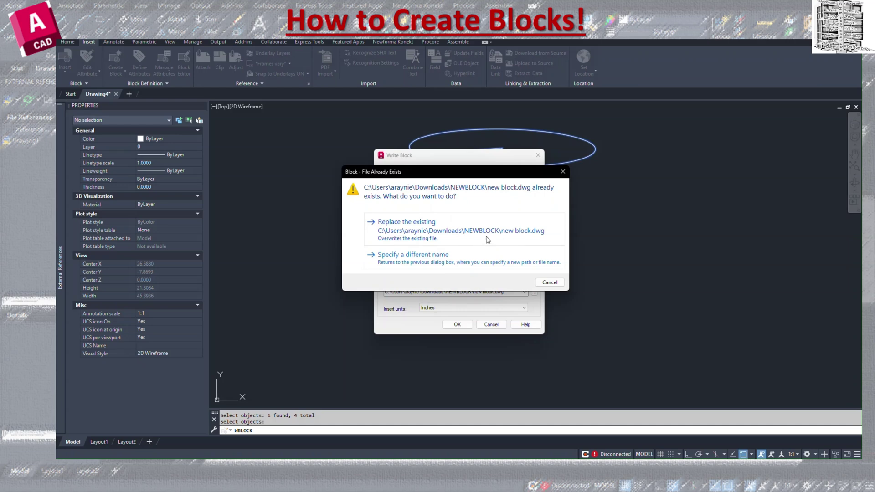
click(422, 258)
click(493, 291)
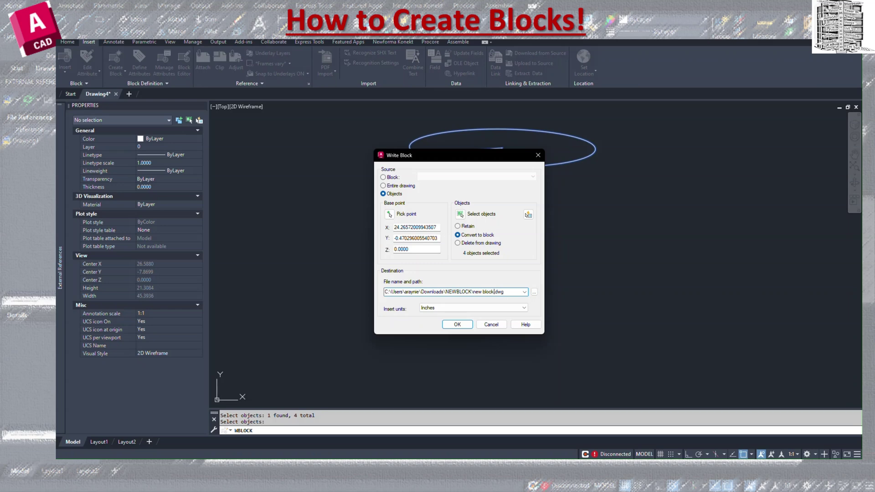
text(1)
click(464, 325)
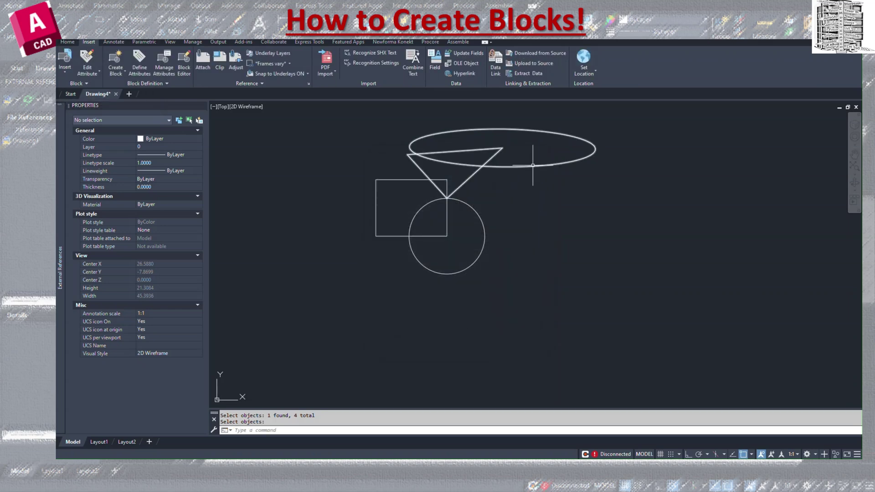
Step: Delete the ellipse-triangle block and the rectangle-circle block from the drawing
click(533, 165)
click(481, 220)
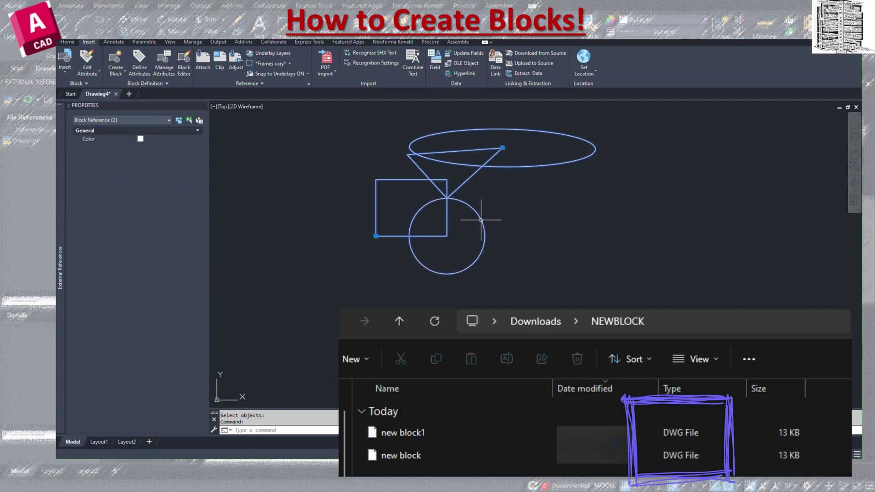
key(Delete)
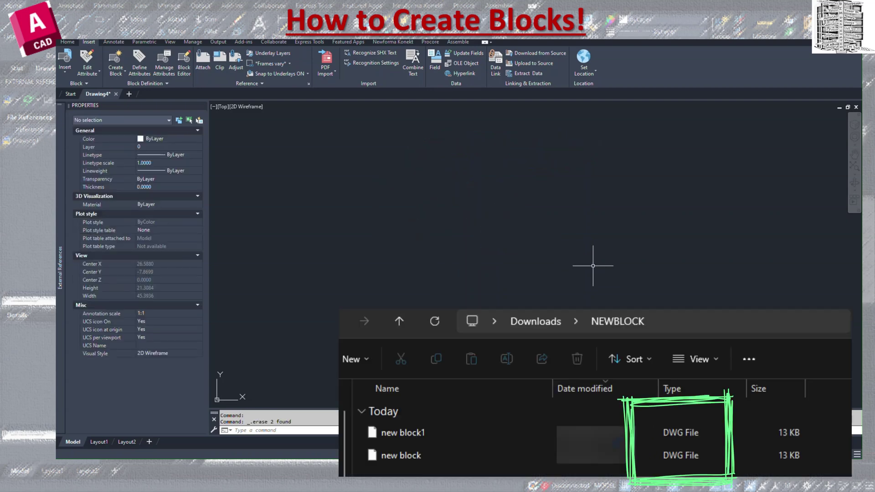
Step: Review the recent blocks and insert the rectangle-circle "new block" in the upper middle of the empty drawing, redefining its existing definition
click(65, 68)
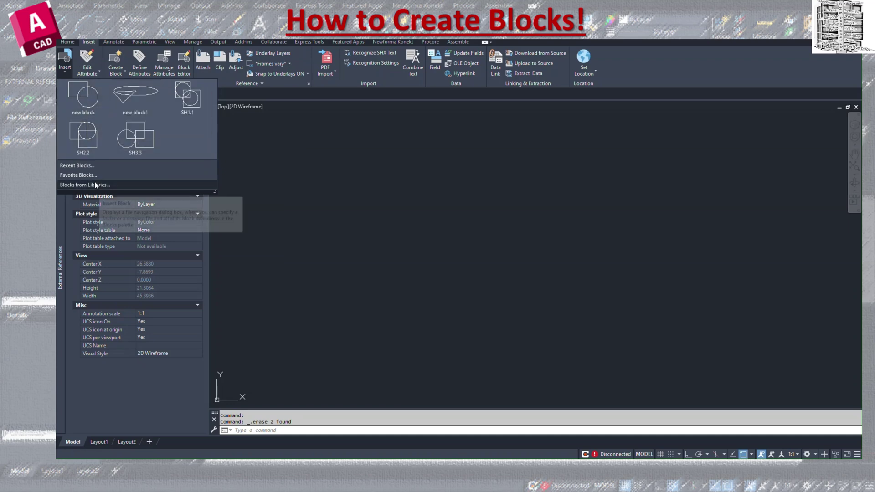
click(88, 167)
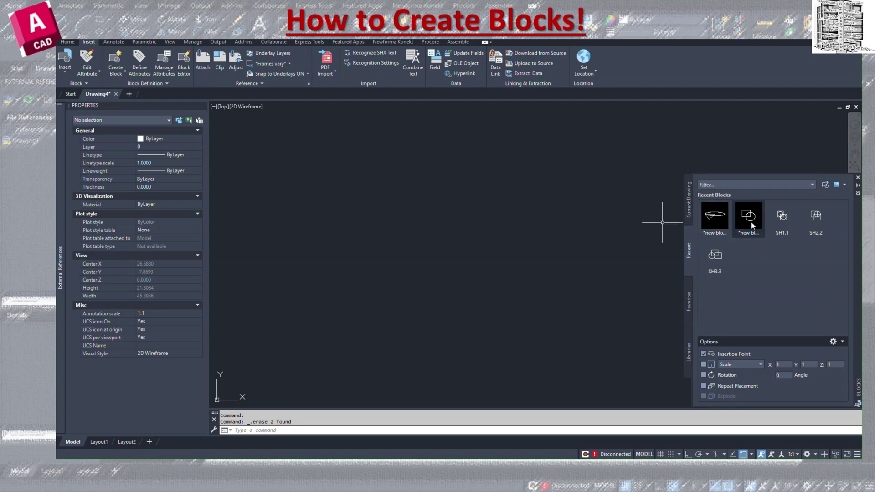
mouse_move(751, 223)
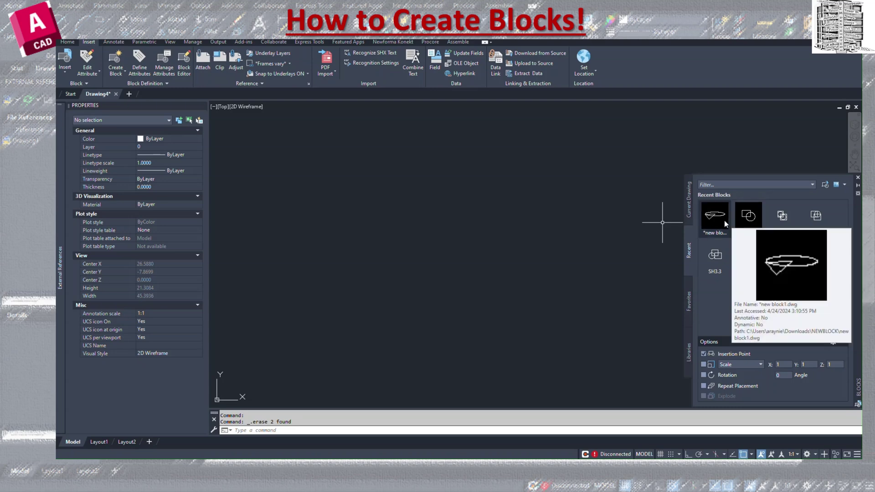
mouse_move(784, 220)
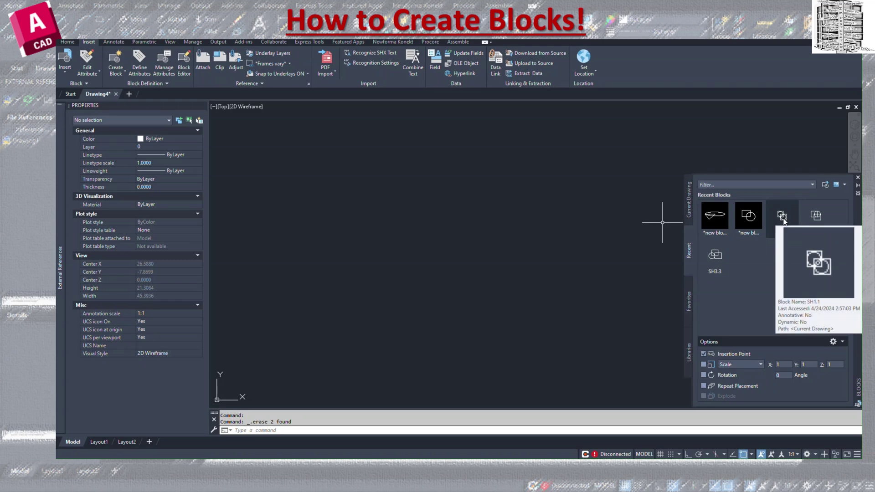
mouse_move(815, 221)
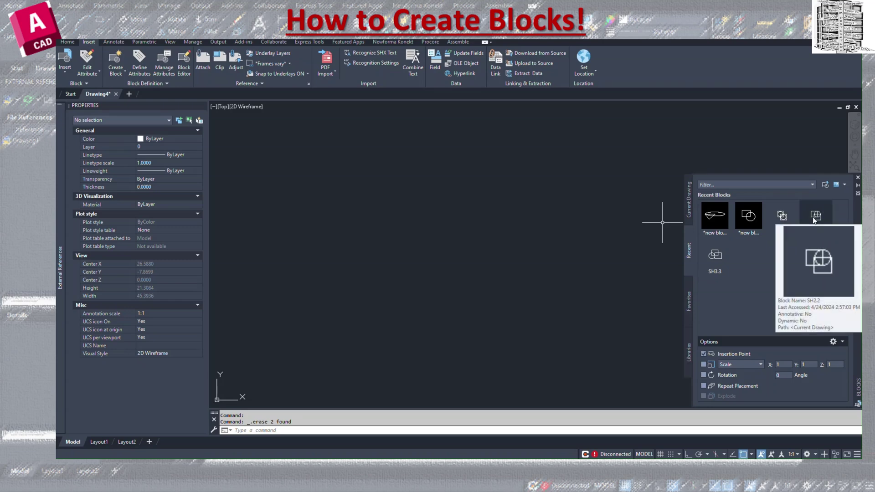
click(745, 225)
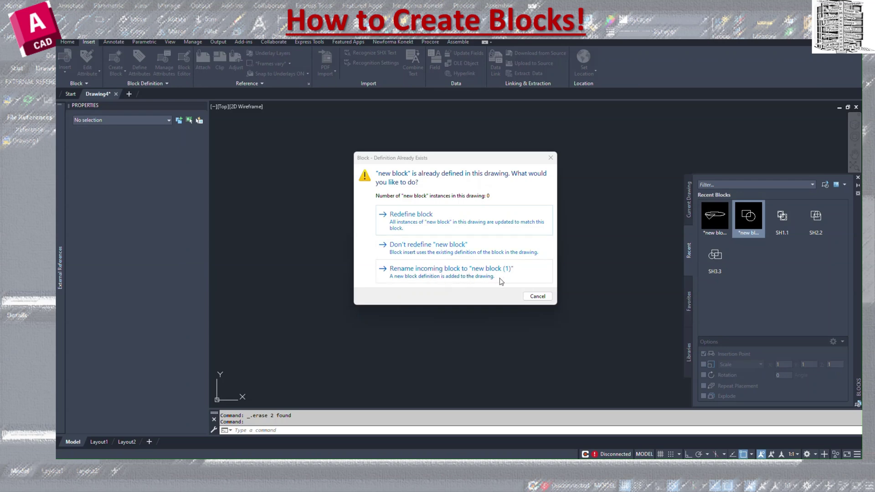
click(457, 225)
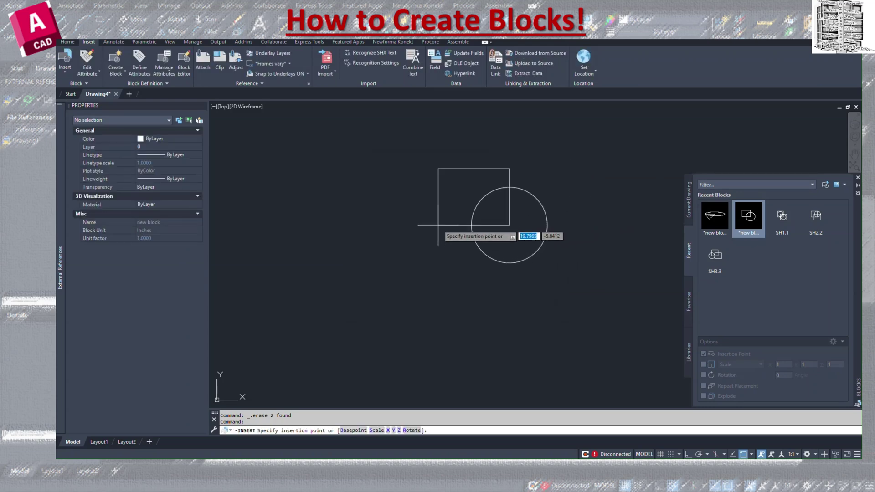
click(438, 224)
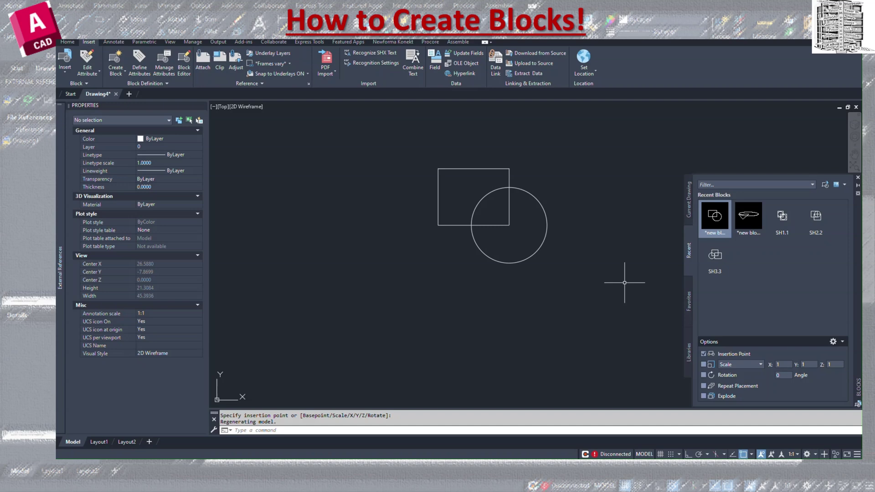
Step: Insert the recent block "new block1" below the rectangle and circle without redefining its existing definition
click(67, 75)
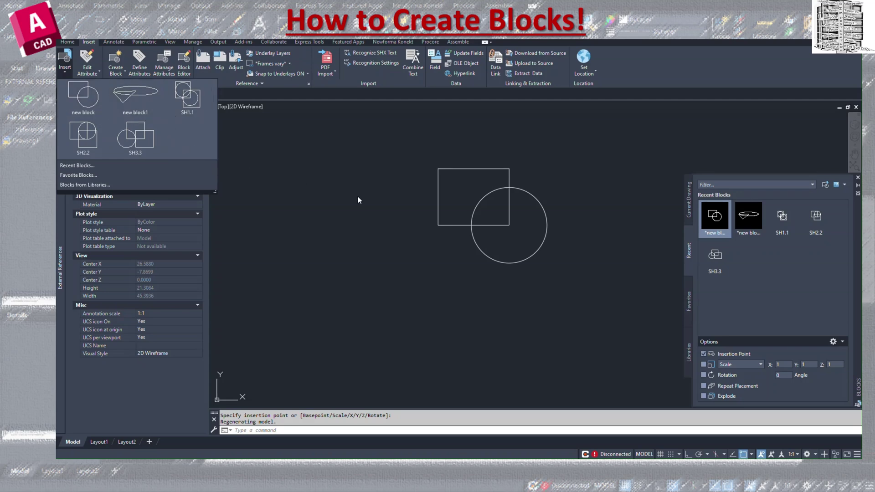
click(752, 223)
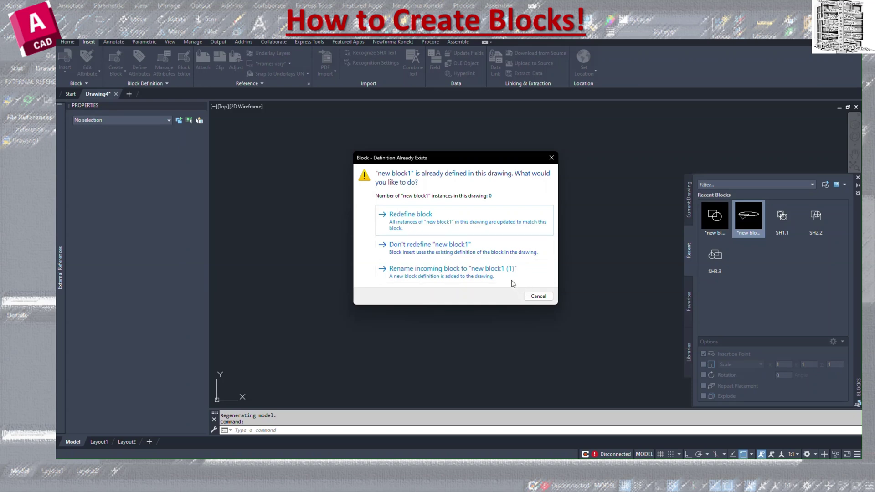
click(472, 247)
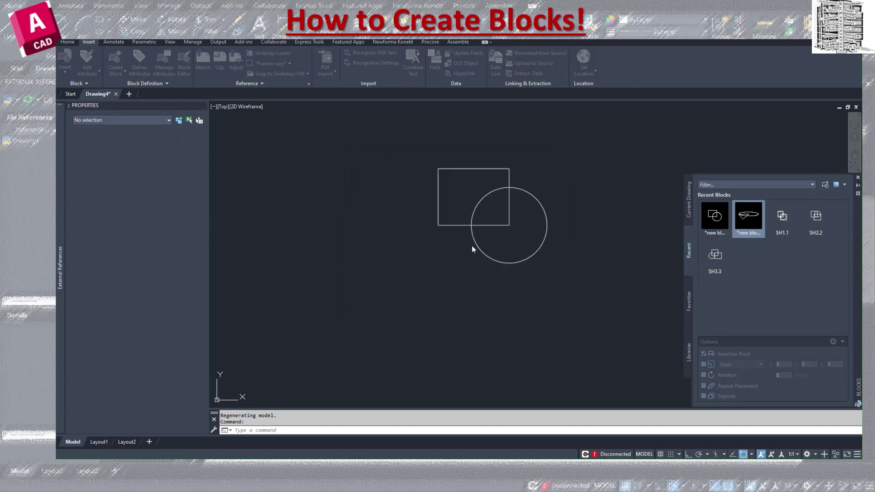
click(480, 304)
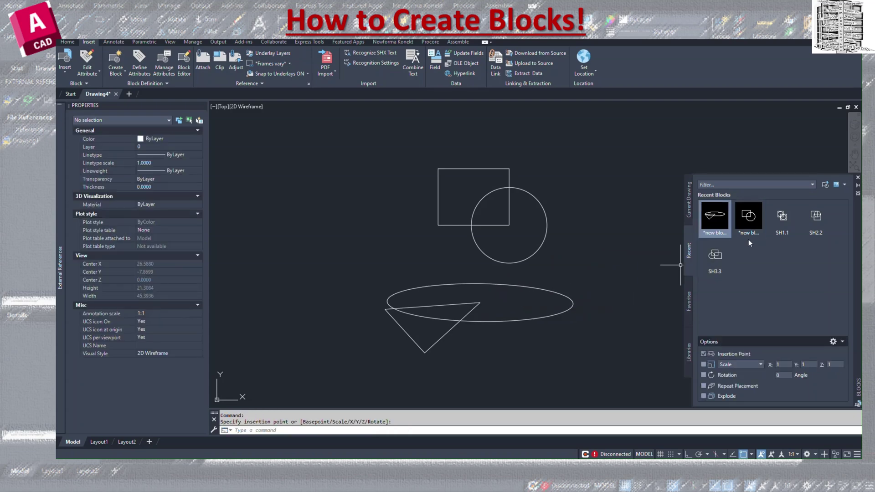
Step: Insert the recent blocks SH1.1 and SH3.3 to the right of the existing shapes, one above the other, and SH2.2 to their left
click(782, 218)
click(603, 206)
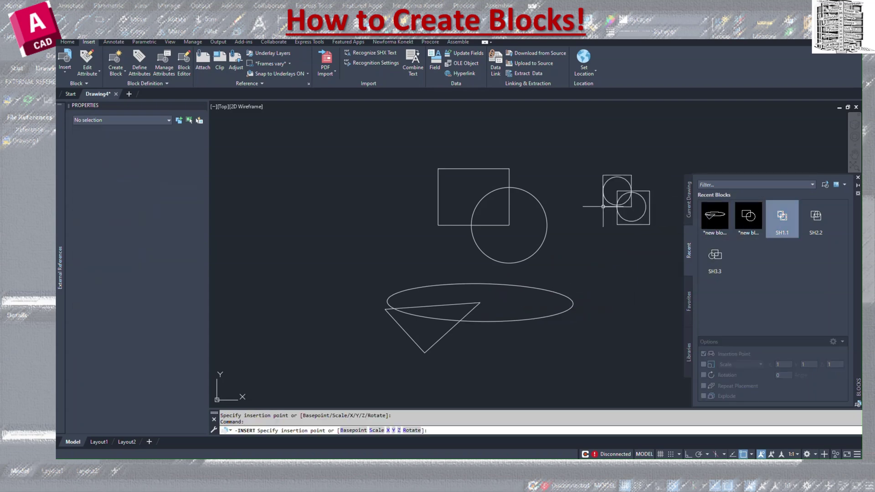
click(813, 220)
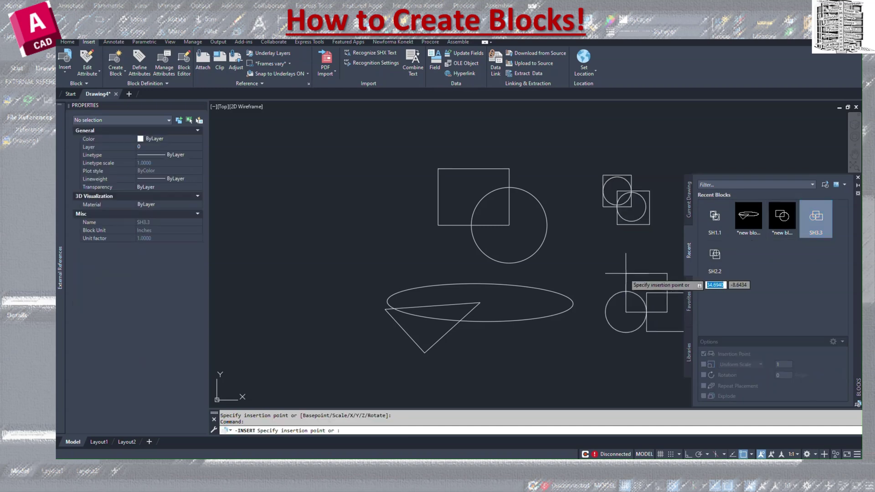
click(611, 257)
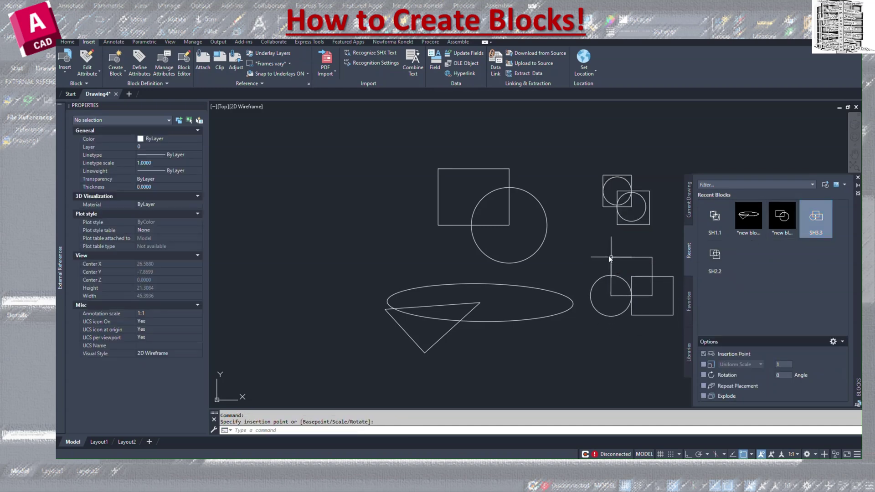
click(718, 256)
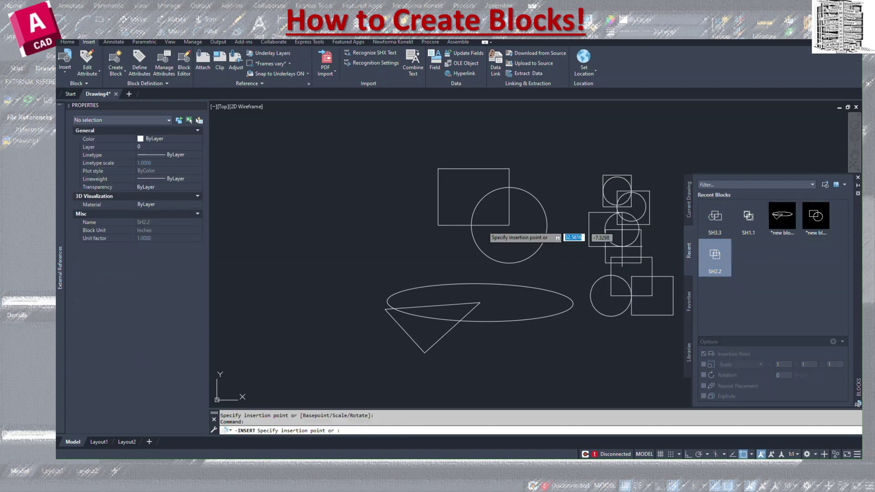
click(393, 235)
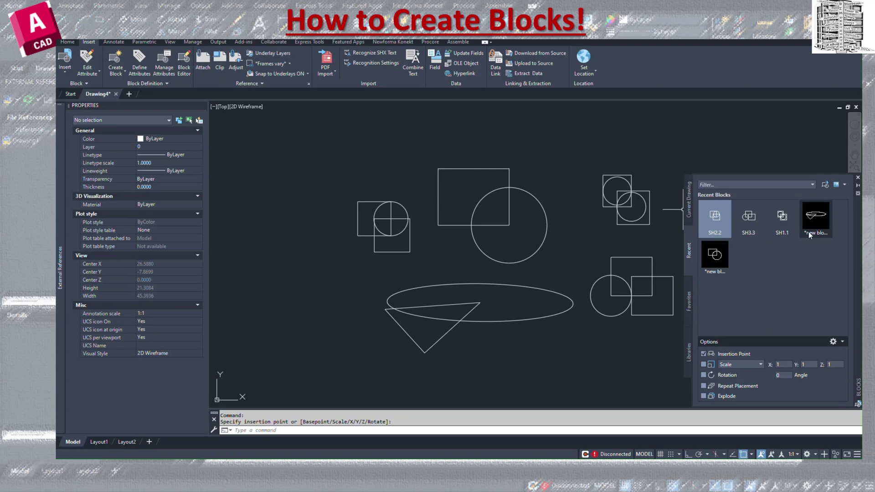
click(715, 256)
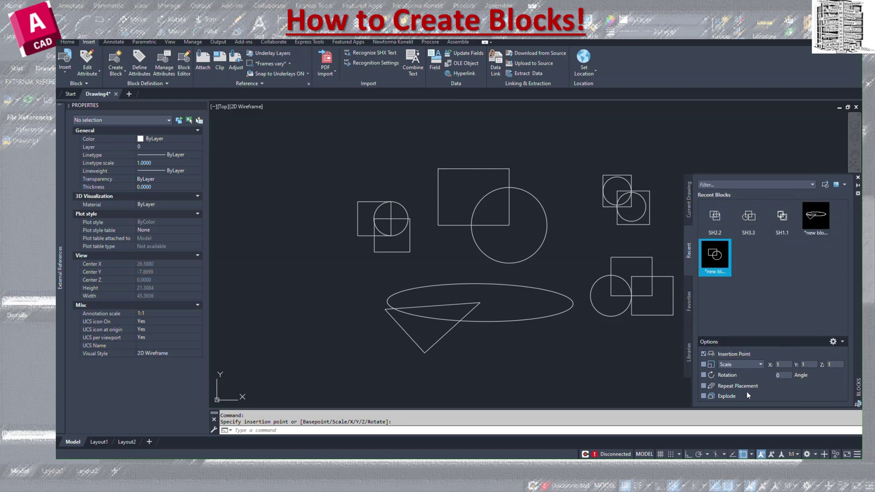
click(704, 386)
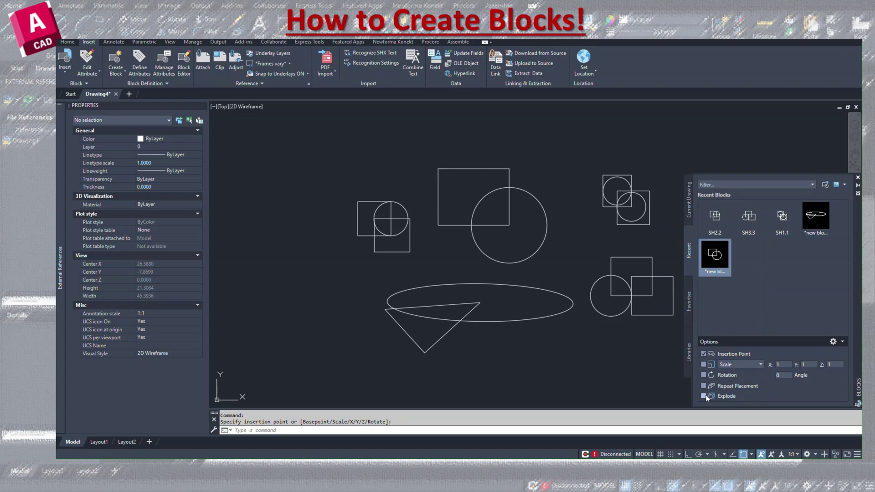
click(705, 396)
click(704, 396)
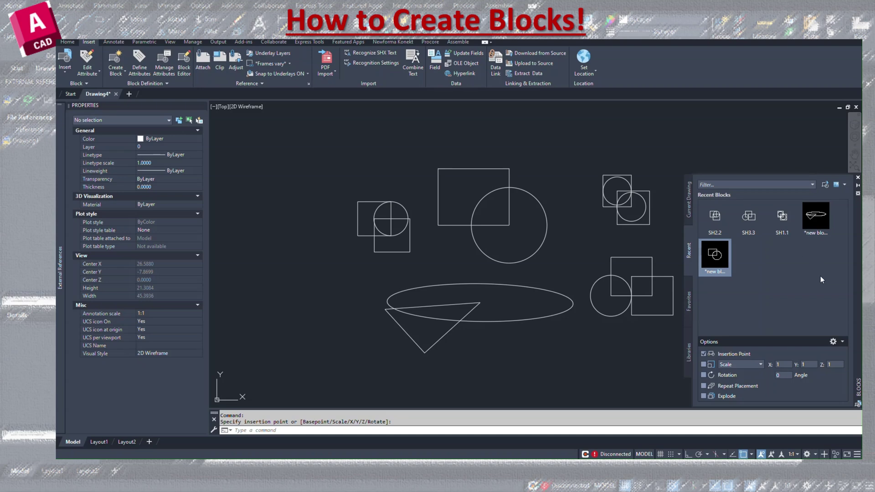